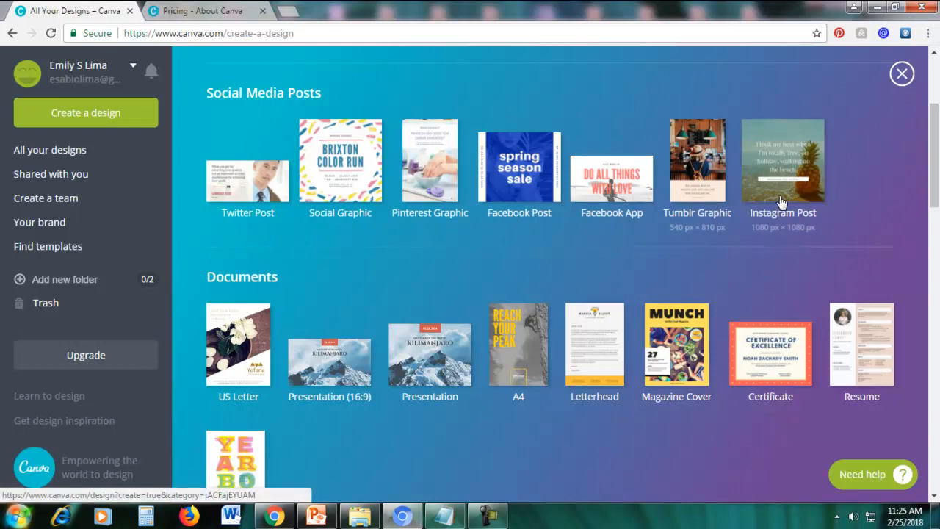
Look through all the design type categories, from social media posts and documents down to events and ads.
left_click_drag(928, 165, 937, 195)
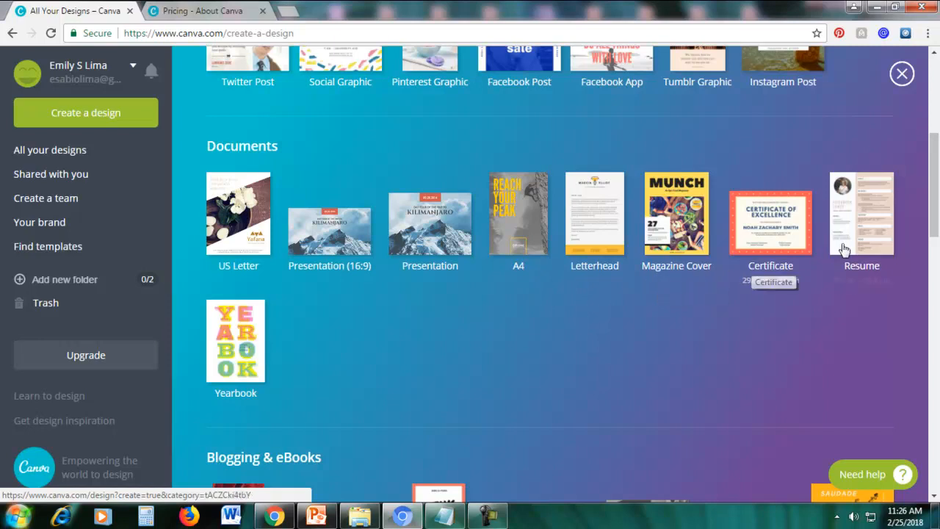
scroll(294, 371, "down", 1)
scroll(294, 375, "down", 3)
scroll(293, 374, "down", 1)
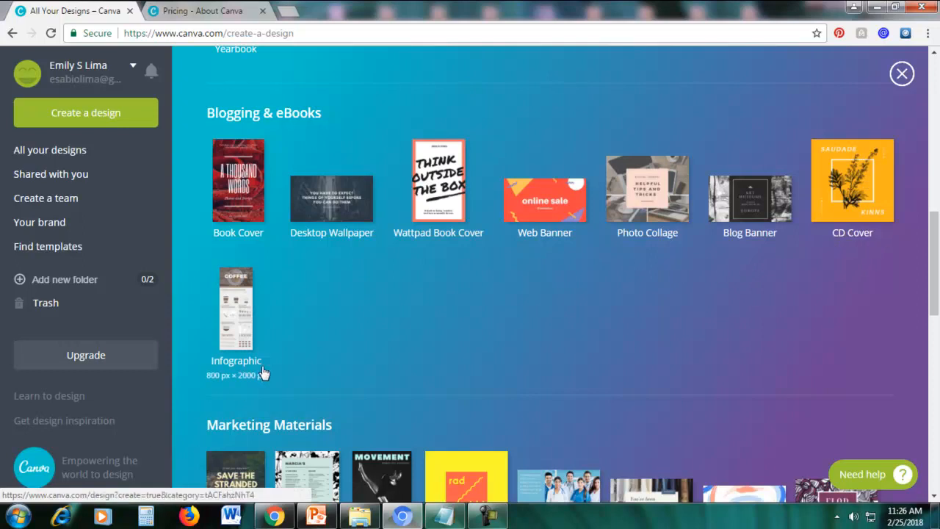
scroll(933, 249, "down", 4)
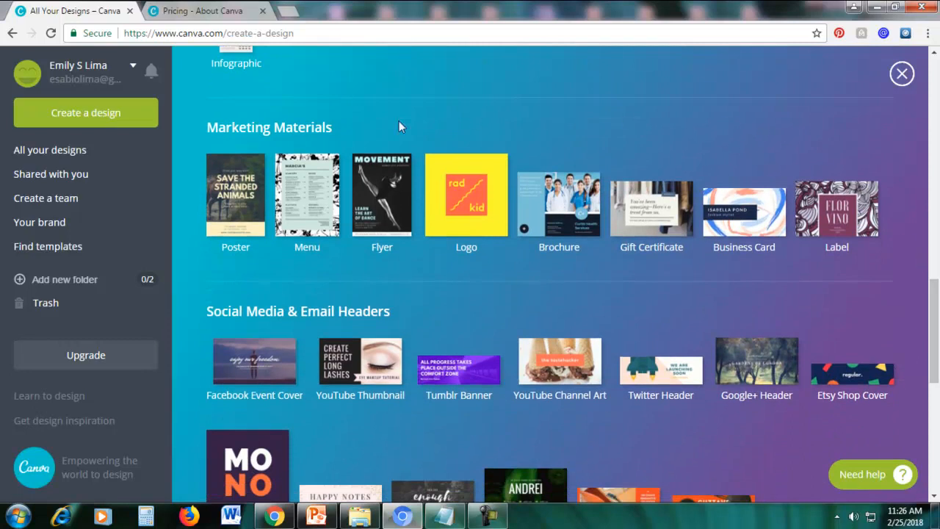
left_click_drag(238, 127, 309, 138)
left_click(374, 115)
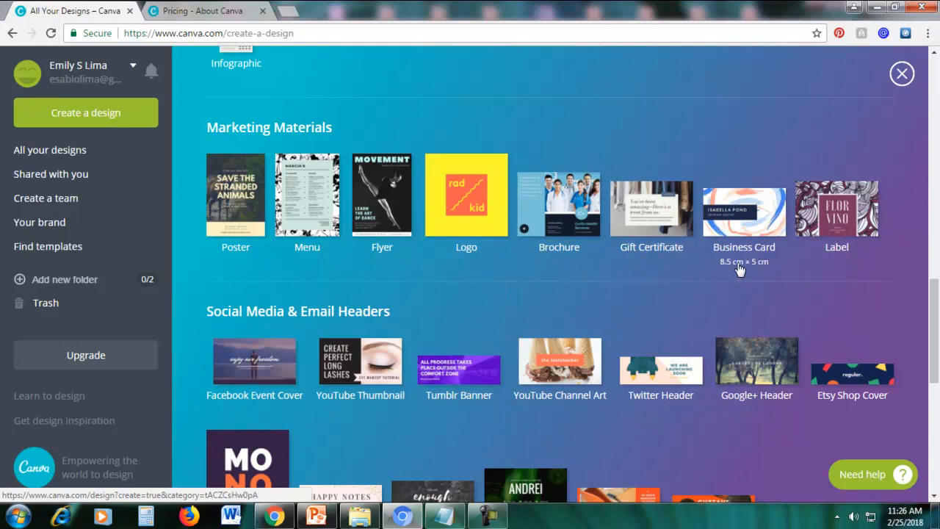
left_click_drag(937, 342, 936, 383)
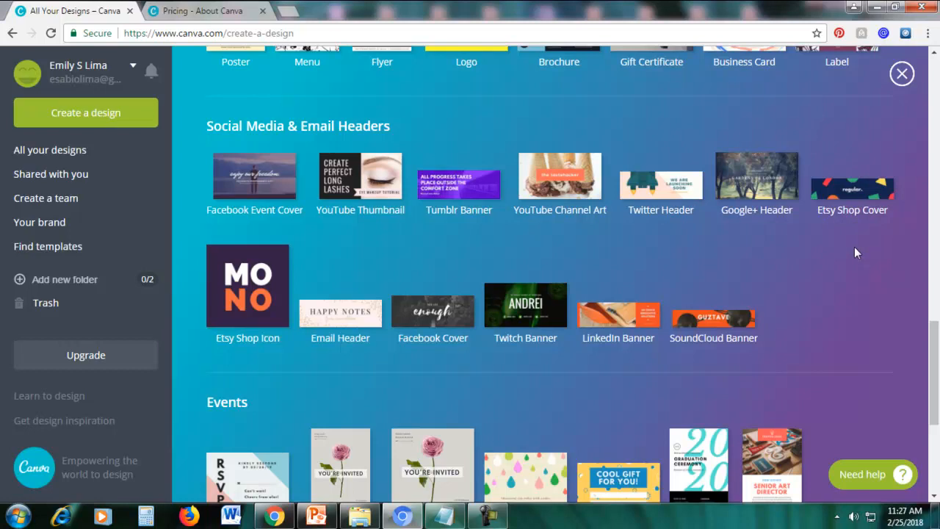
scroll(854, 250, "down", 3)
scroll(854, 253, "down", 1)
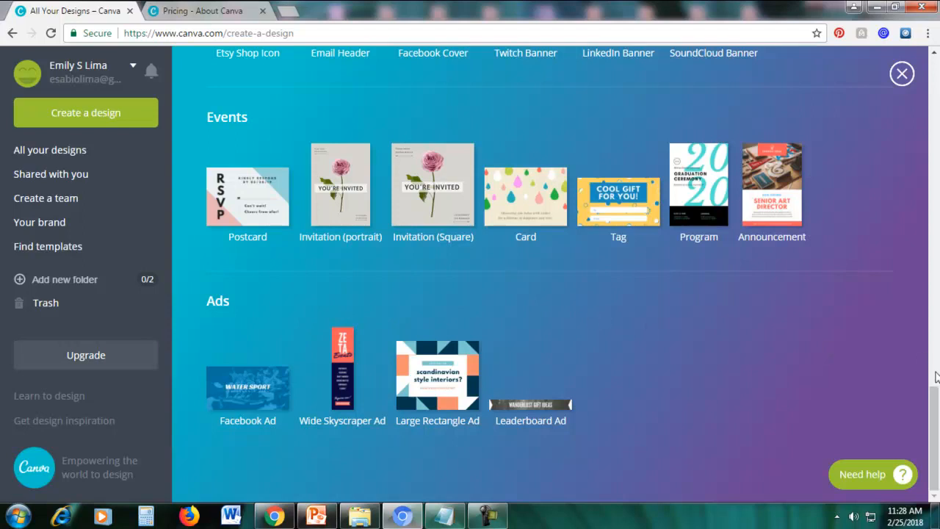
left_click_drag(934, 419, 930, 74)
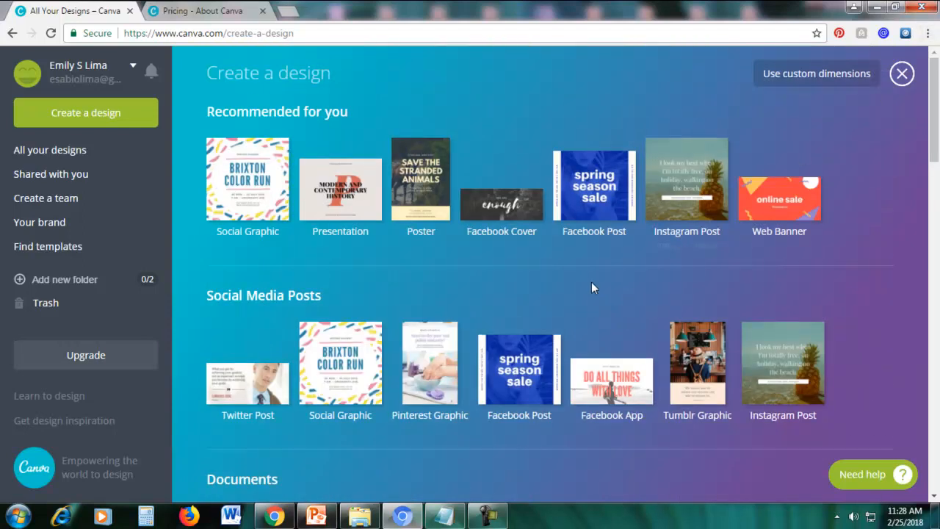
Create a new Social Graphic design from the Social Media Posts category.
left_click_drag(936, 142, 937, 167)
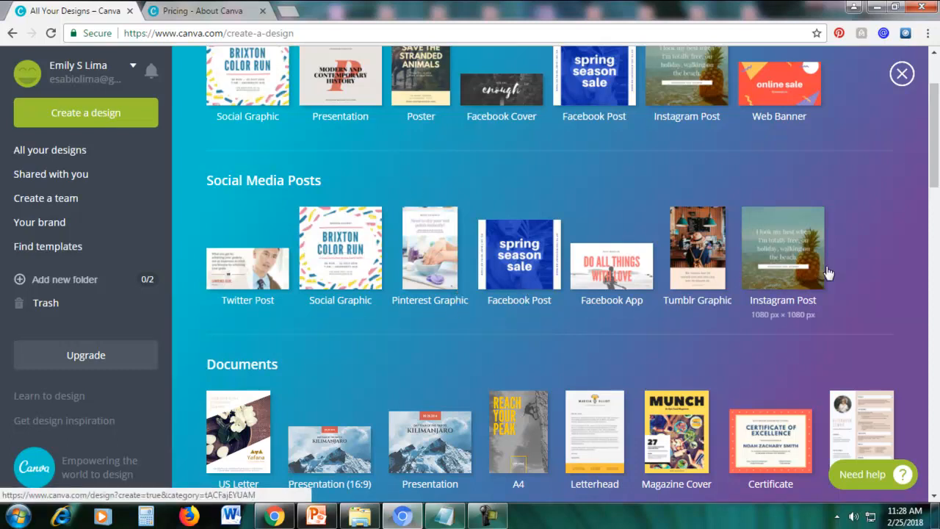
left_click_drag(936, 172, 937, 184)
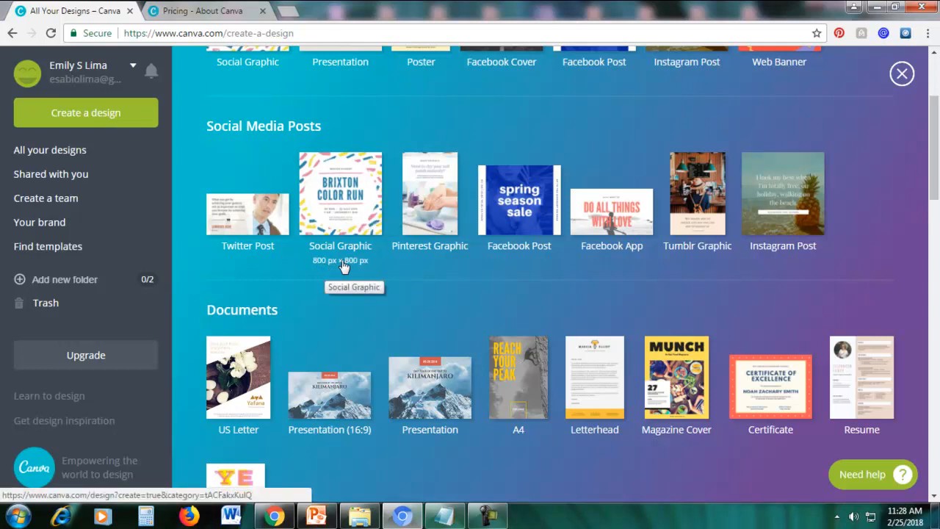
left_click(342, 200)
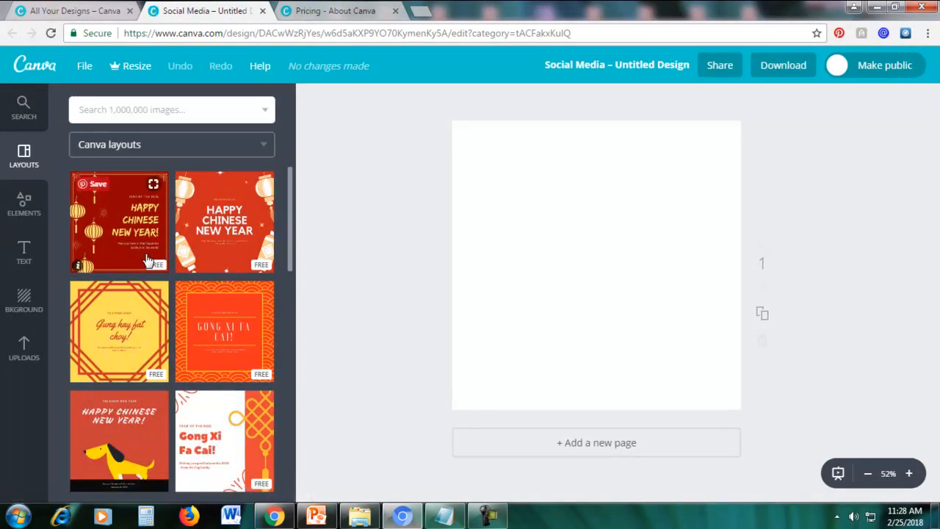
Browse the Canva layouts and apply the free navy "Today I am golden" layout to the blank page.
scroll(177, 259, "down", 4)
scroll(176, 252, "down", 10)
scroll(169, 263, "down", 5)
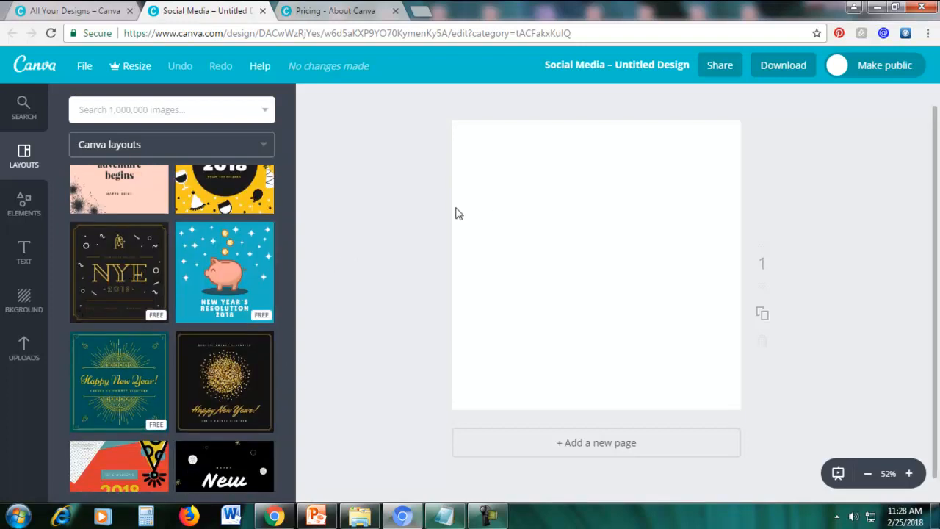
scroll(176, 279, "down", 4)
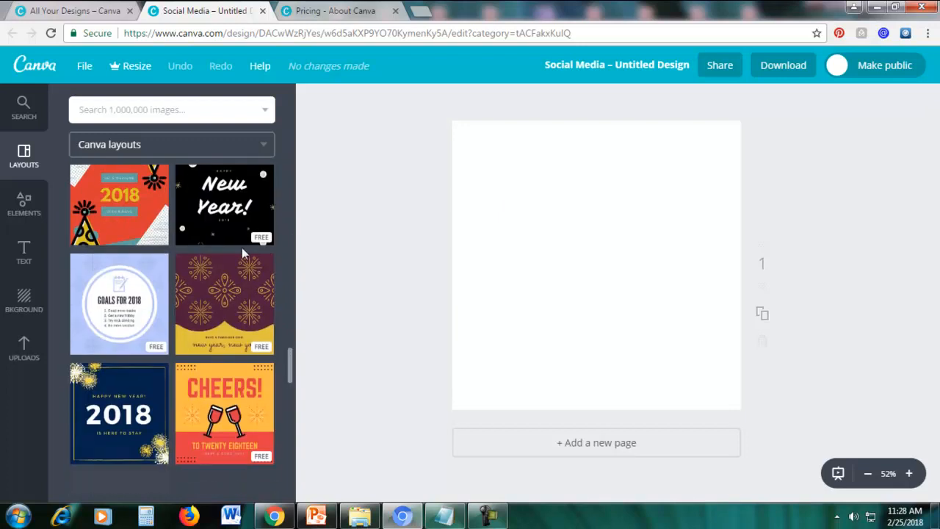
scroll(197, 265, "down", 6)
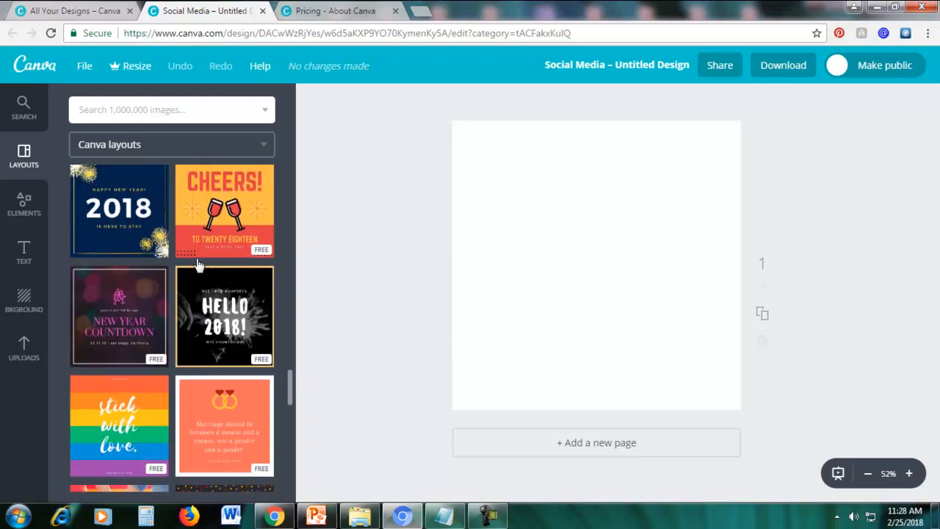
scroll(196, 265, "down", 4)
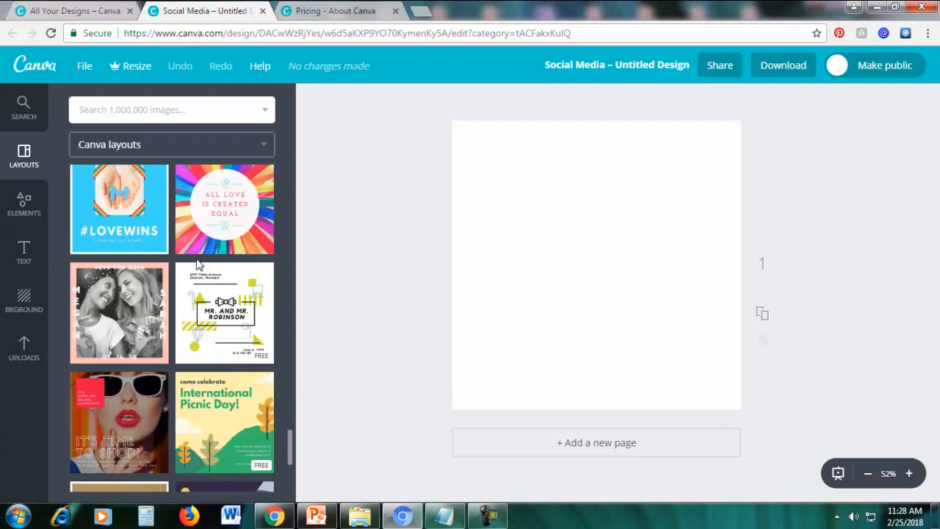
scroll(197, 264, "down", 5)
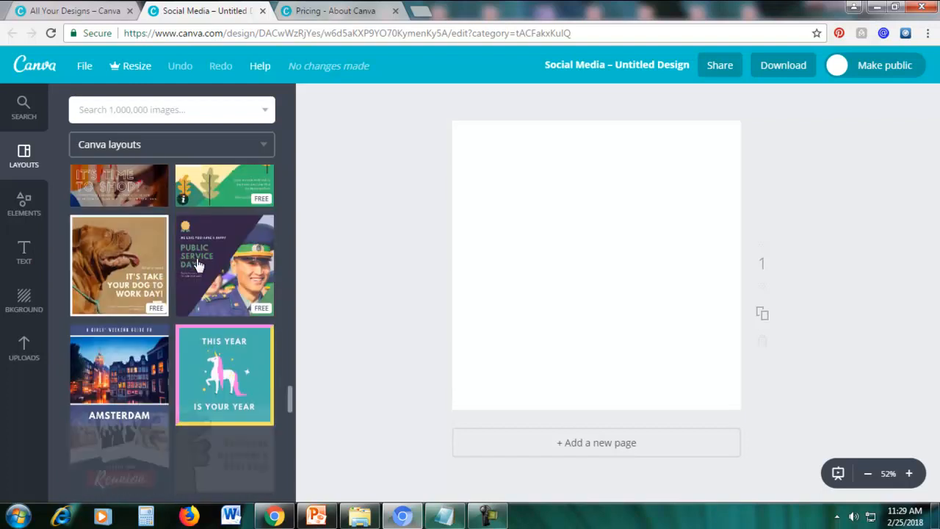
scroll(197, 264, "down", 5)
scroll(196, 264, "down", 9)
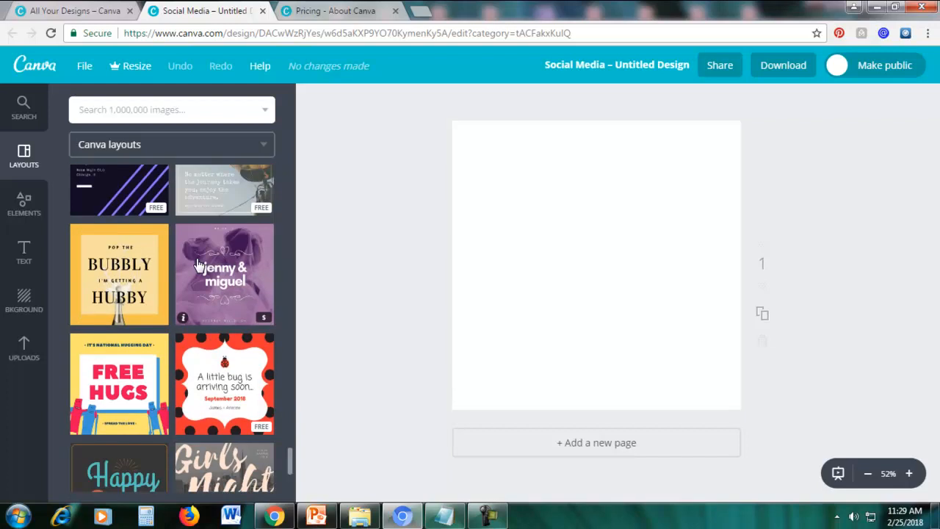
scroll(197, 264, "down", 4)
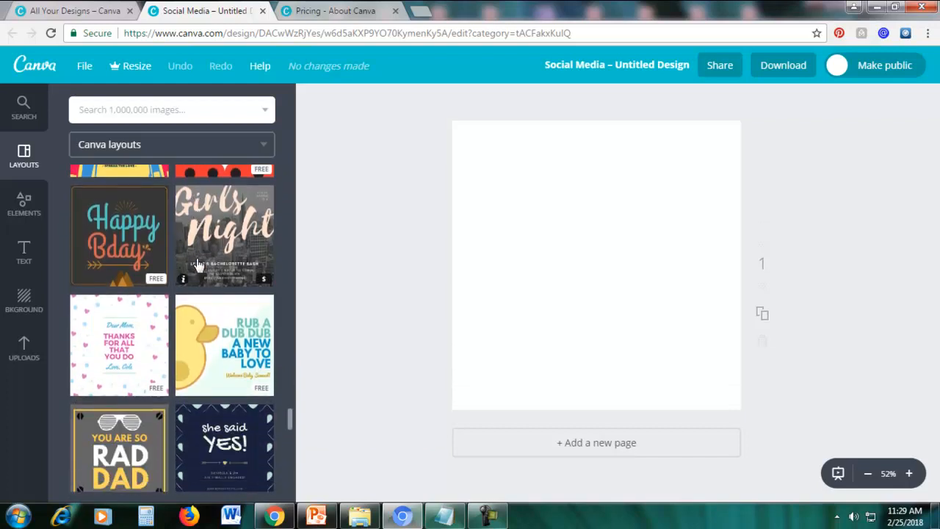
scroll(197, 264, "down", 7)
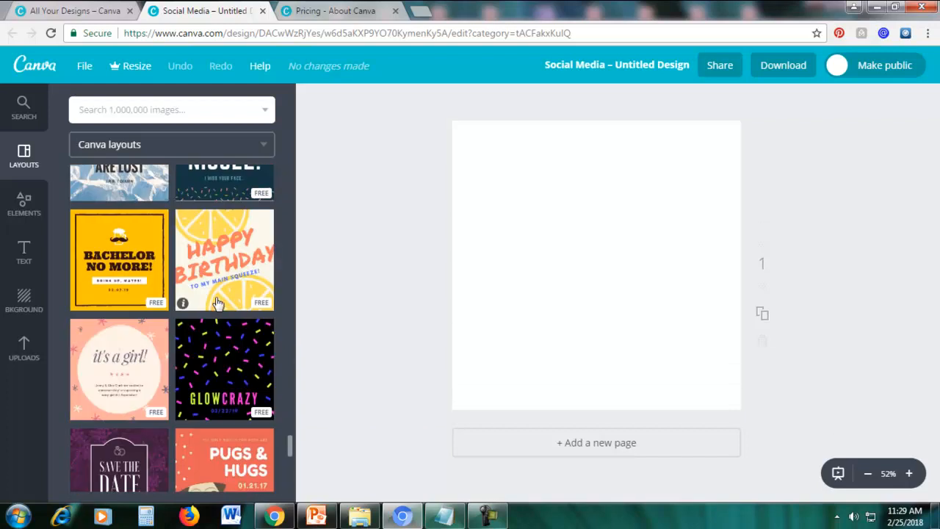
scroll(219, 303, "down", 5)
scroll(212, 284, "down", 4)
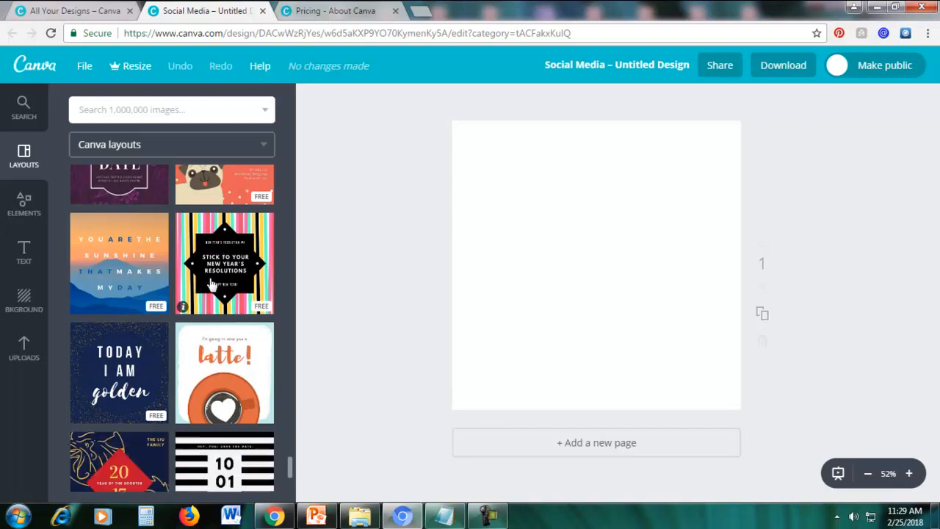
scroll(212, 284, "up", 1)
left_click(128, 284)
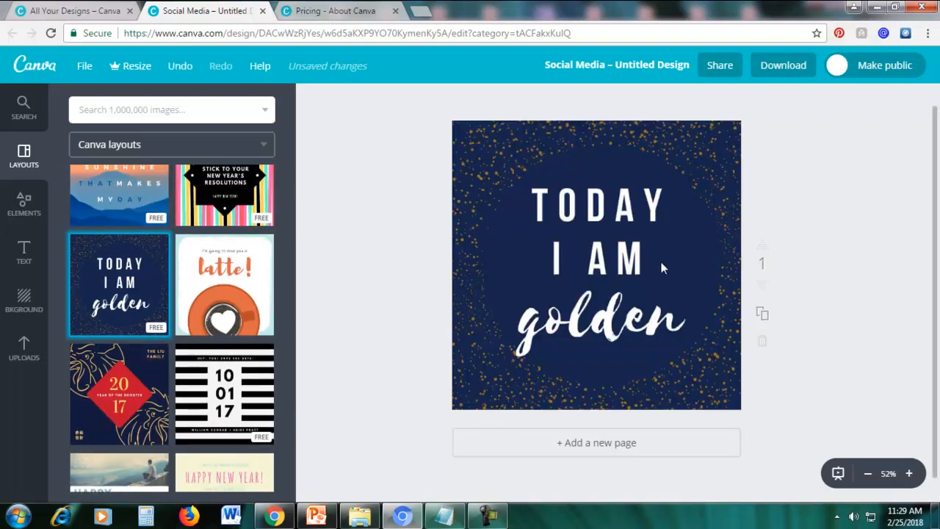
Open the "TODAY I AM" text for editing and copy the line "Life is a beautiful struggle" from the Notepad file.
left_click(619, 215)
double_click(621, 218)
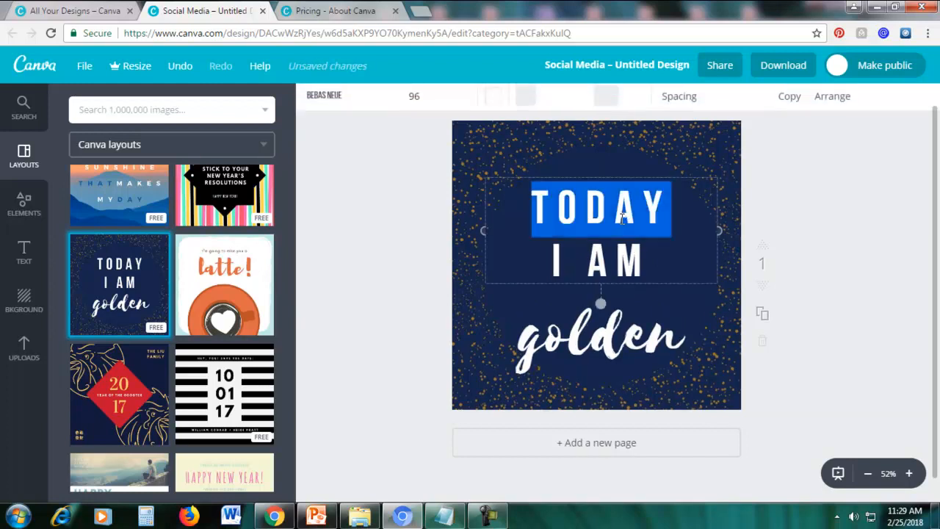
left_click(552, 211)
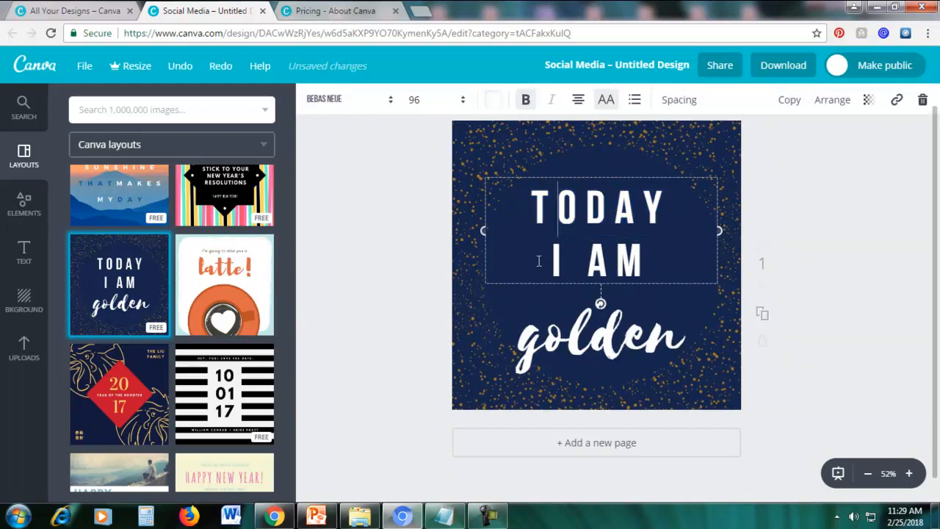
left_click(442, 518)
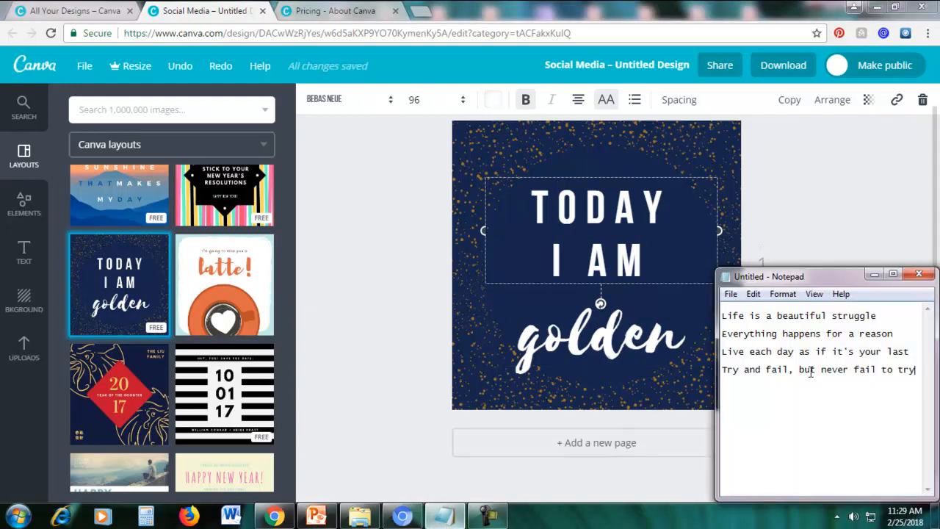
left_click_drag(721, 316, 877, 316)
right_click(744, 314)
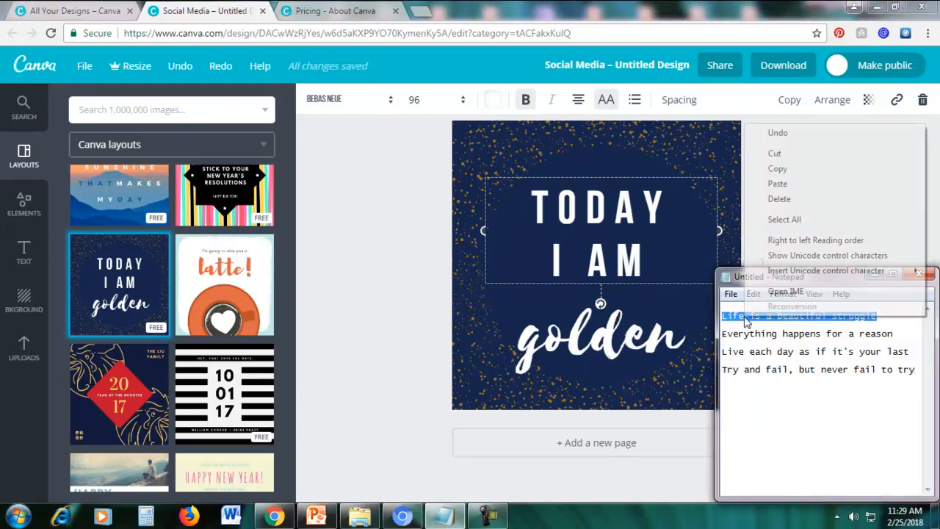
left_click(780, 169)
left_click(877, 273)
Replace the whole "TODAY I AM" text with the copied quote and shift the text box up and to the right.
left_click_drag(653, 262, 514, 202)
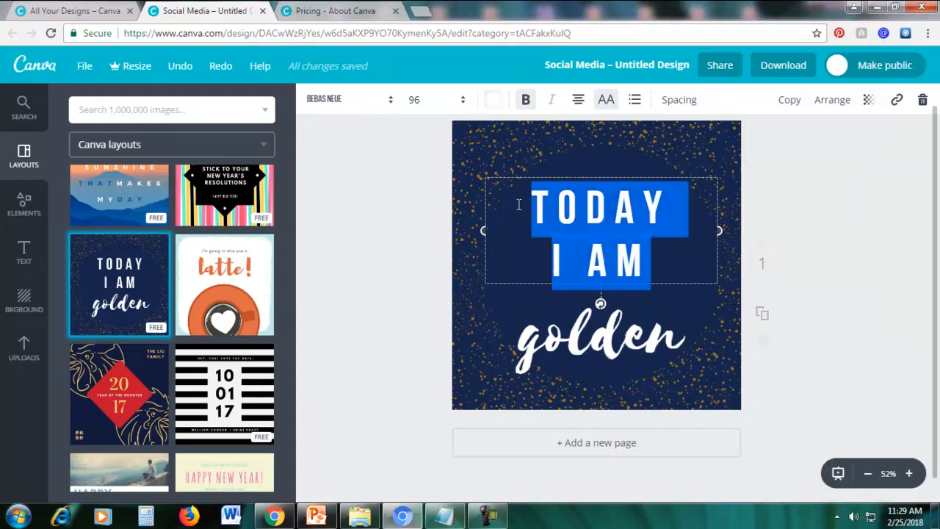
key("ctrl+v")
left_click_drag(674, 174, 716, 116)
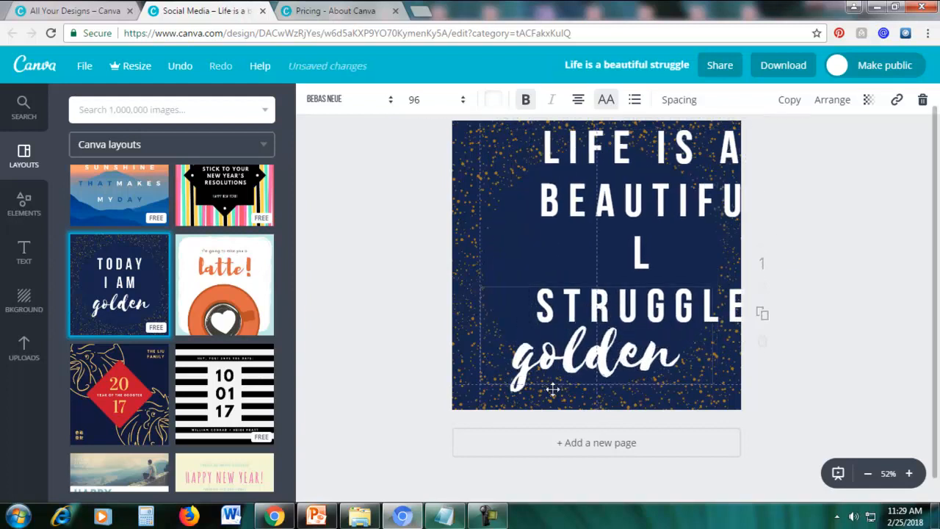
Delete the "golden" text from the design and move the quote back to the middle of the page.
left_click_drag(562, 382, 557, 379)
double_click(559, 378)
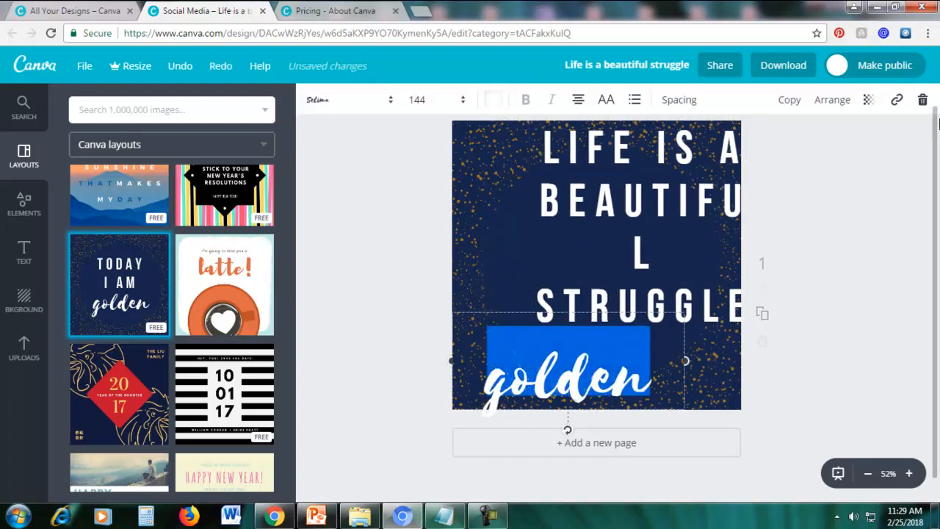
left_click(923, 103)
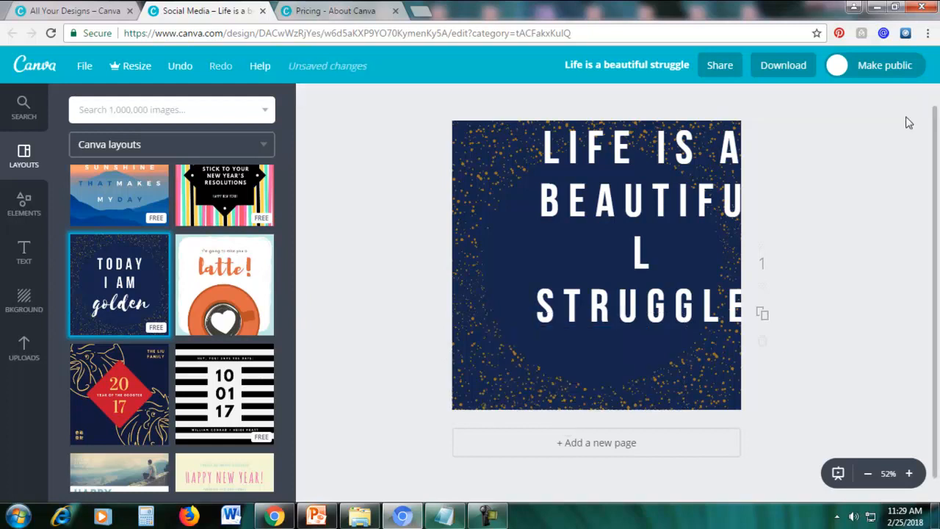
left_click_drag(651, 185, 612, 252)
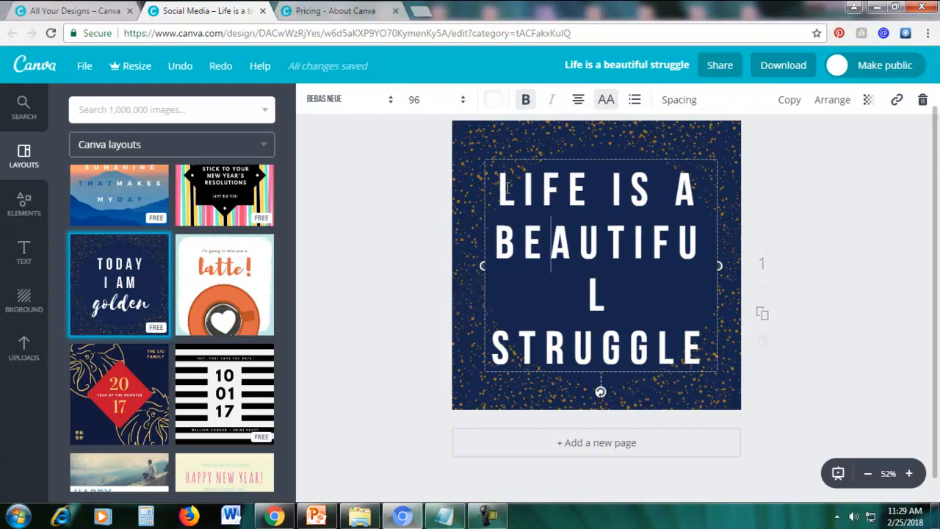
Set the quote's font size to 72 and move it down to the centre of the speckled circle.
left_click_drag(513, 189, 709, 356)
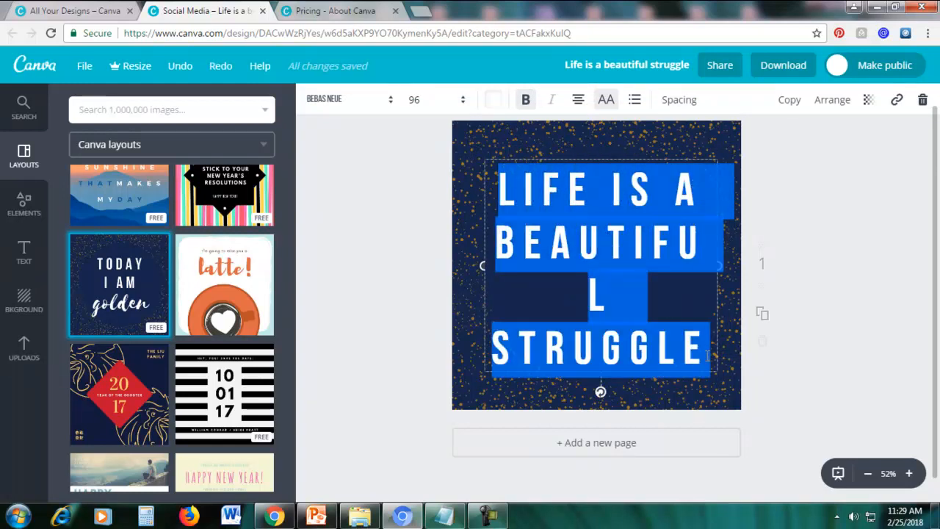
left_click(421, 102)
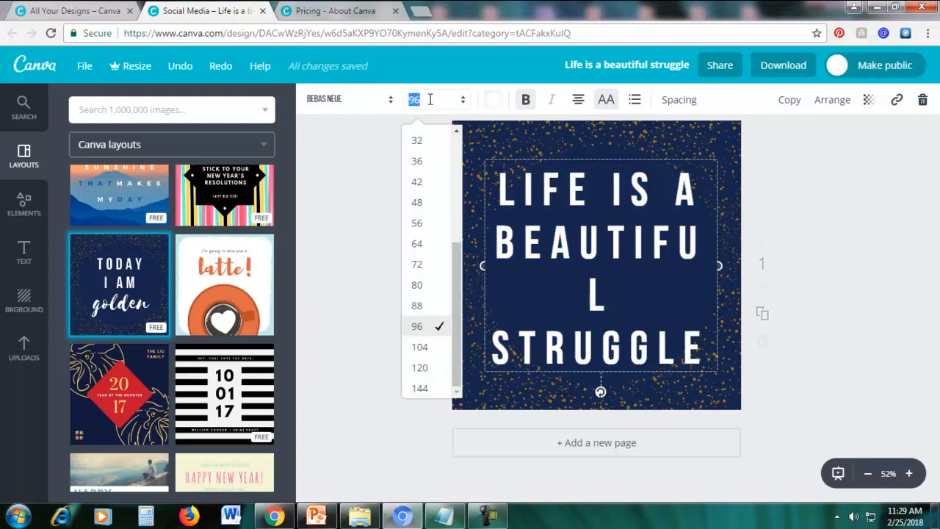
left_click(430, 265)
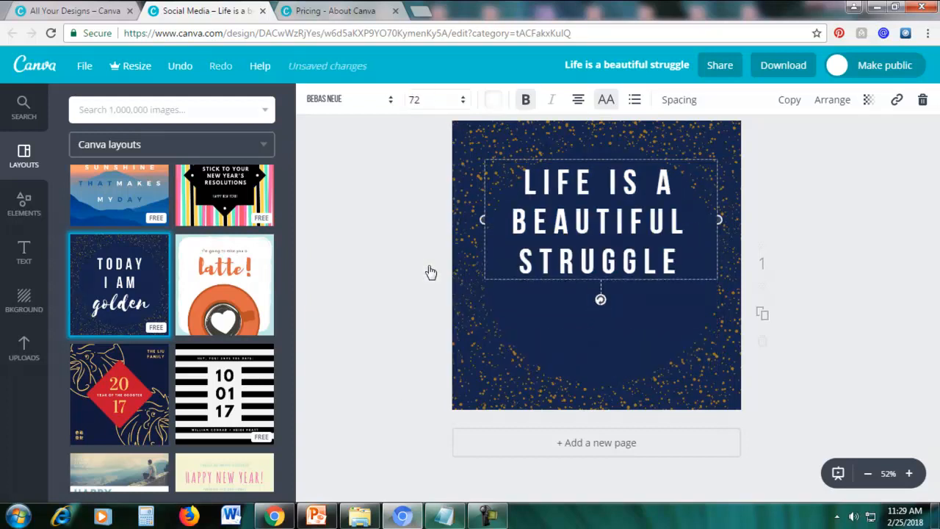
left_click_drag(581, 158, 582, 210)
left_click(899, 199)
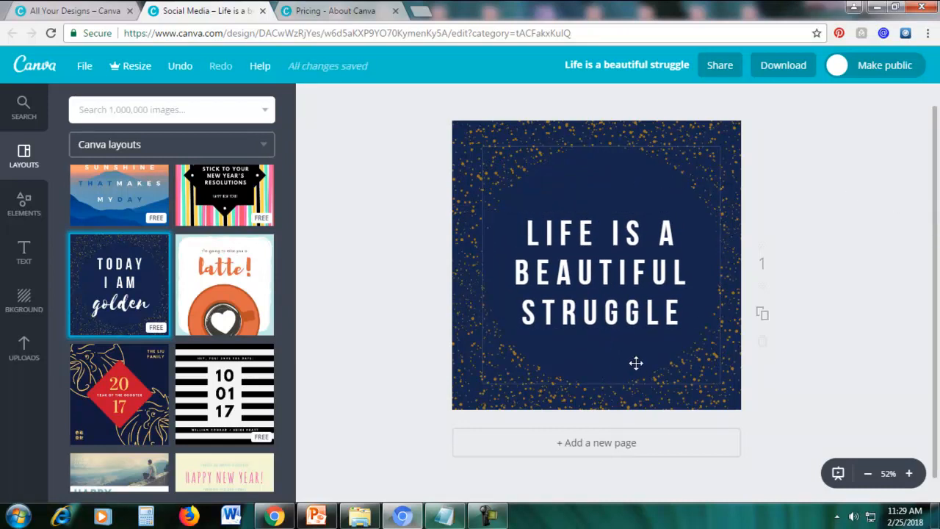
Recolour the gold speckle graphic around the quote with yellow from the default palette.
left_click(600, 367)
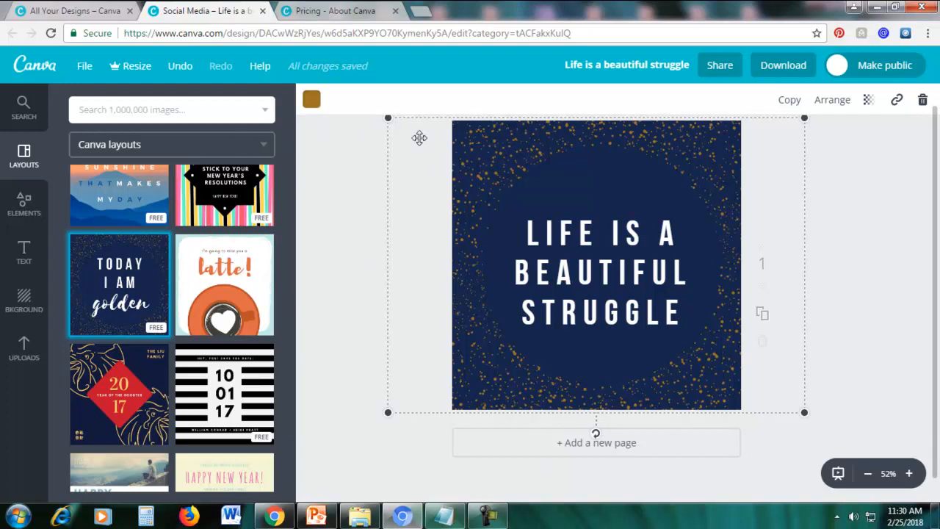
left_click(312, 101)
left_click(373, 223)
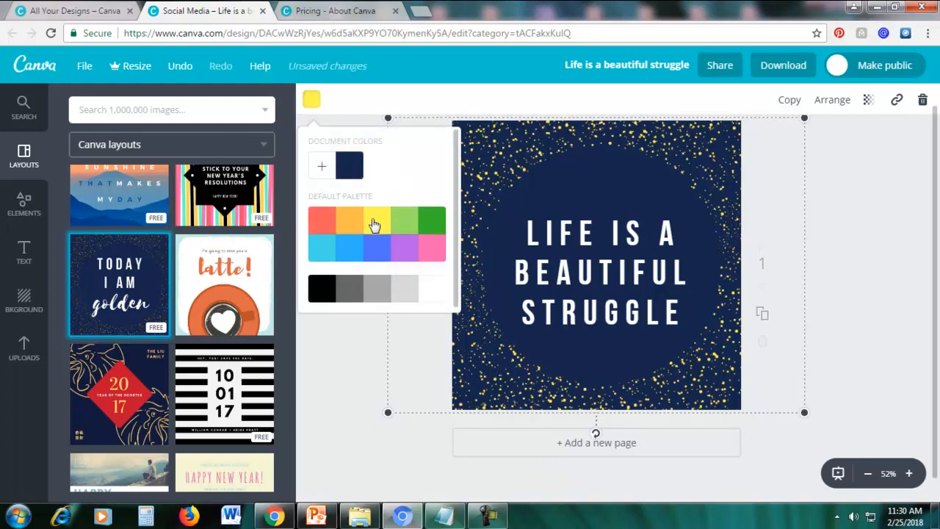
Try pink and light blue from the default palette on the speckle graphic.
left_click(436, 254)
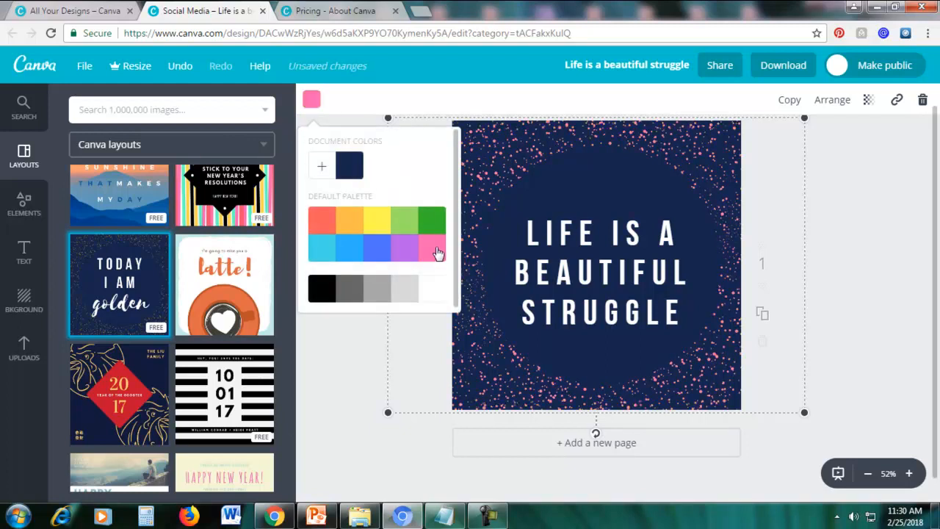
left_click(321, 255)
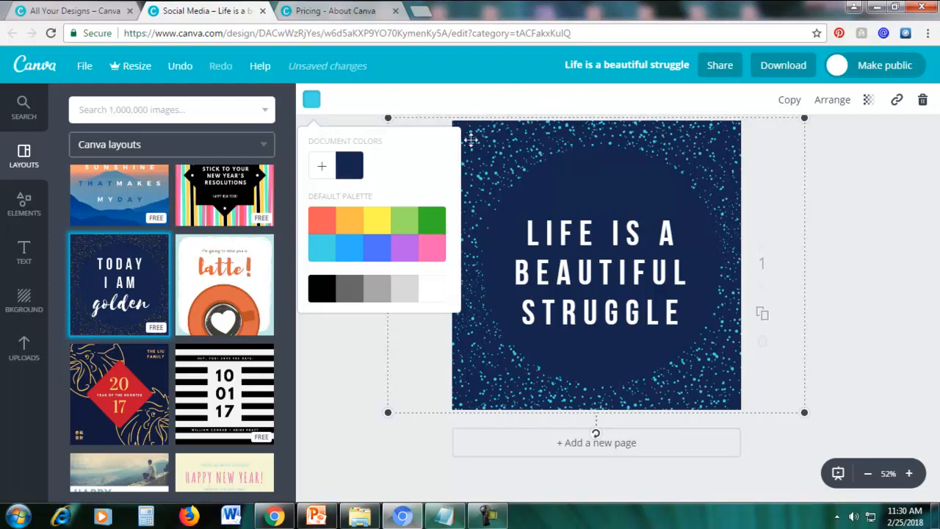
Give the speckle graphic a custom light green, colour code bee6af, mixed on the colour wheel.
left_click(323, 168)
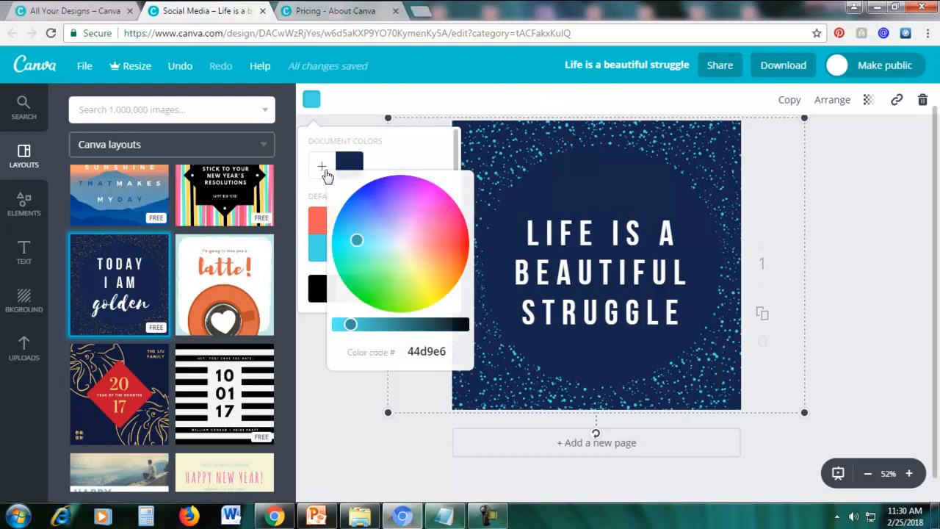
left_click_drag(356, 240, 397, 257)
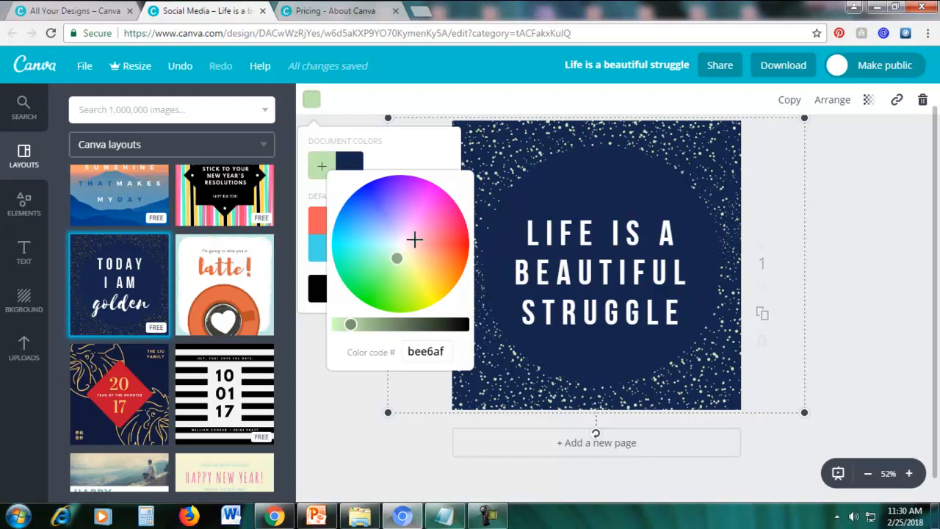
double_click(420, 352)
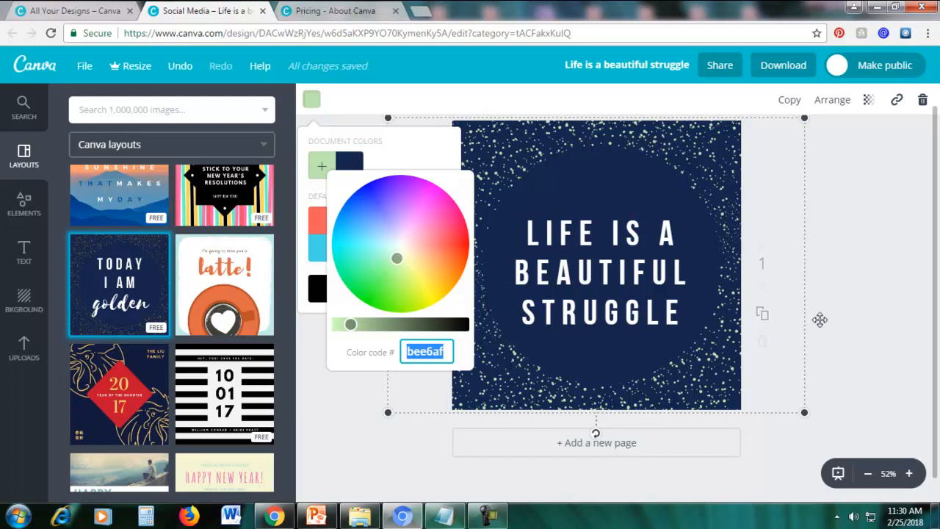
left_click(868, 309)
Open google.com in a new browser tab and search for "color picker".
left_click(422, 9)
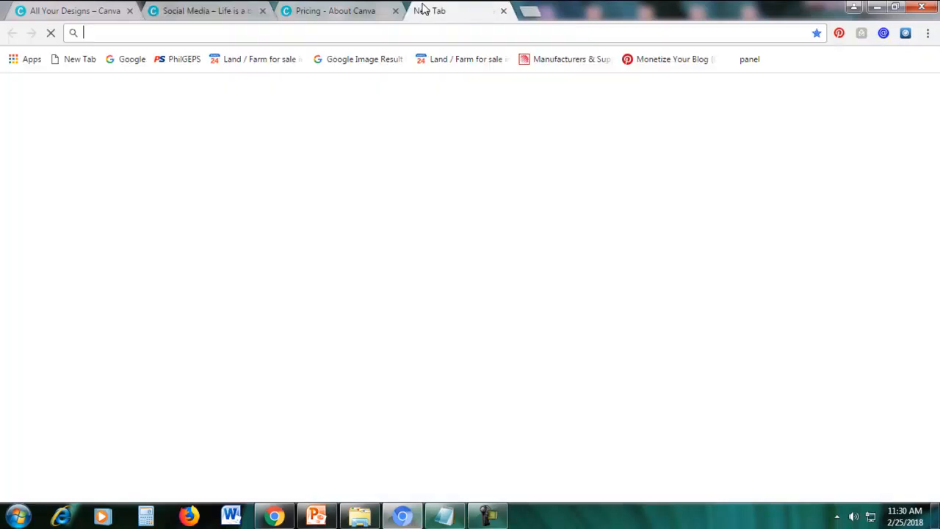
type("google.com")
key("Return")
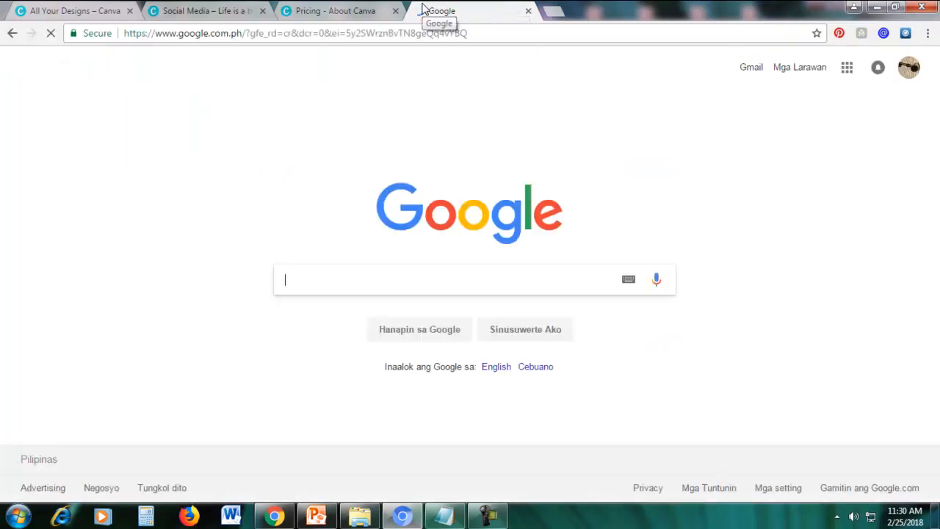
type("color picker")
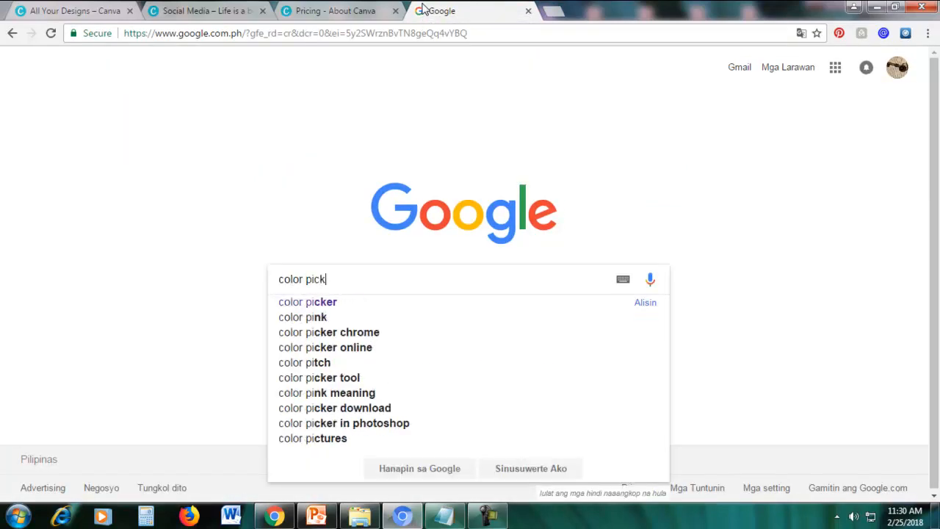
key("Return")
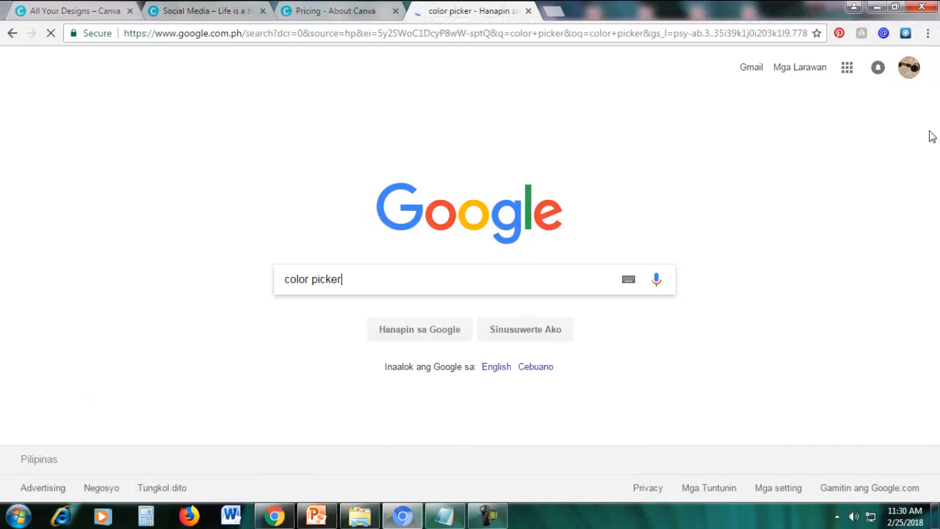
Open the W3Schools HTML Color Picker page from the search results and bring its colour chart into view.
scroll(648, 274, "down", 3)
scroll(630, 210, "up", 3)
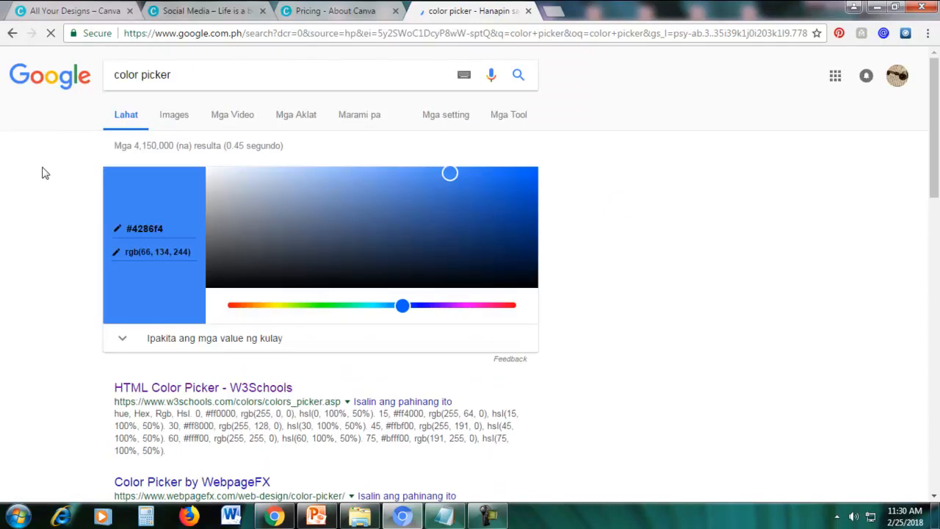
scroll(50, 297, "down", 2)
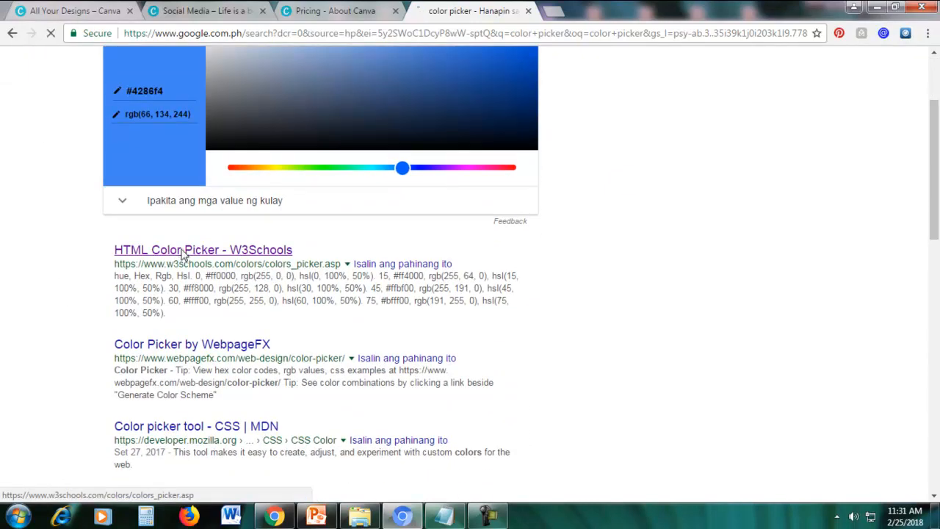
left_click(213, 266)
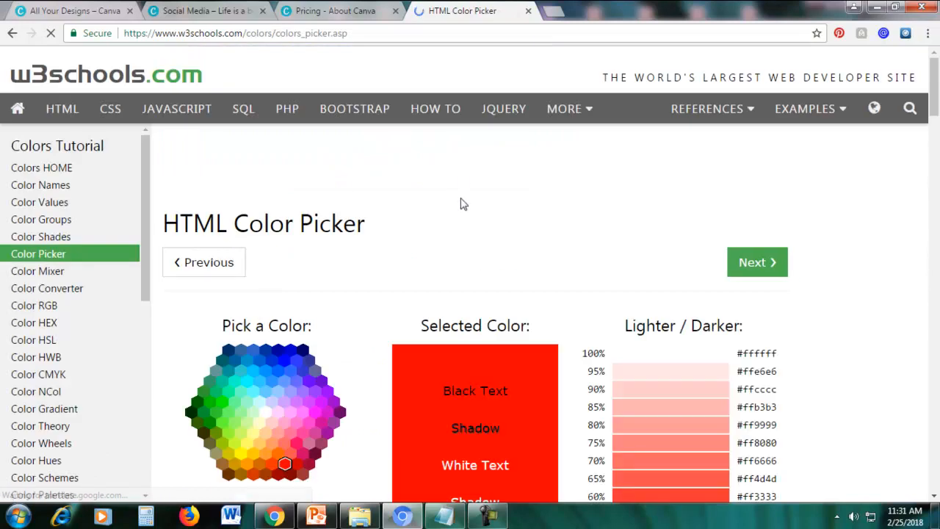
scroll(460, 201, "down", 2)
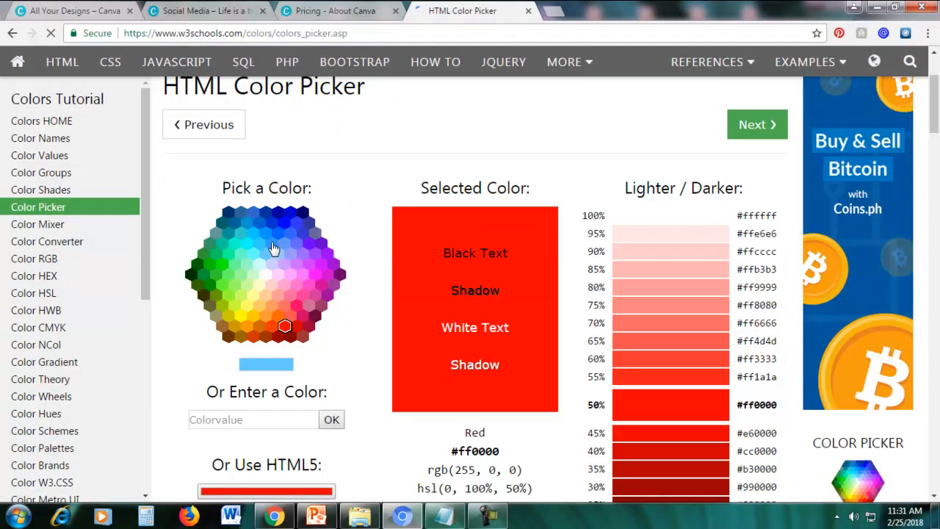
Return to the Canva design and recolour the speckles on the colour wheel, trying beige e6dabc and ending on amber e6b326.
left_click(331, 10)
left_click(239, 12)
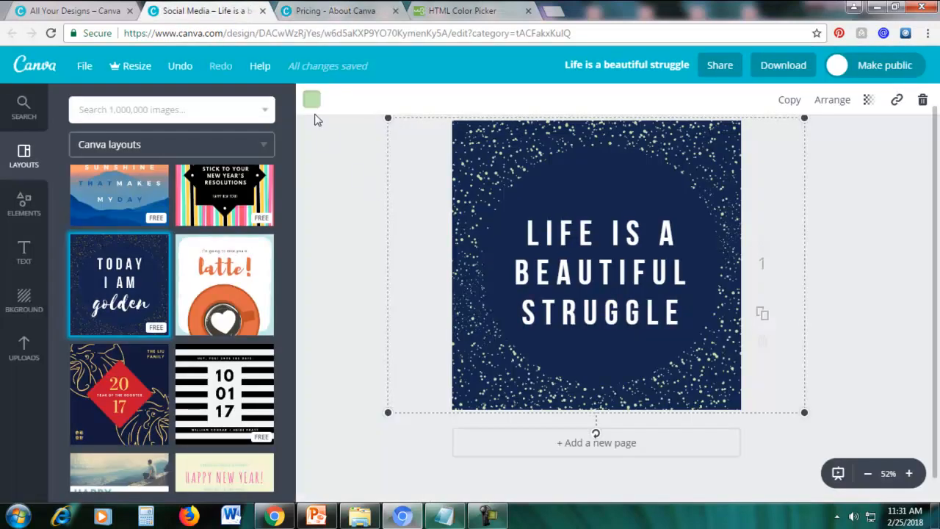
left_click(311, 100)
left_click(330, 168)
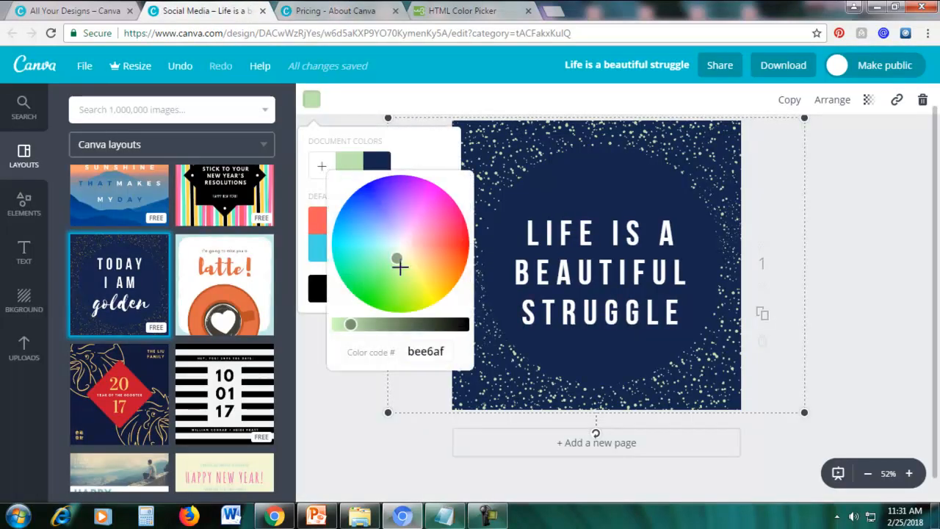
mouse_move(396, 258)
left_mouse_down()
mouse_move(377, 228)
mouse_move(408, 251)
left_mouse_up()
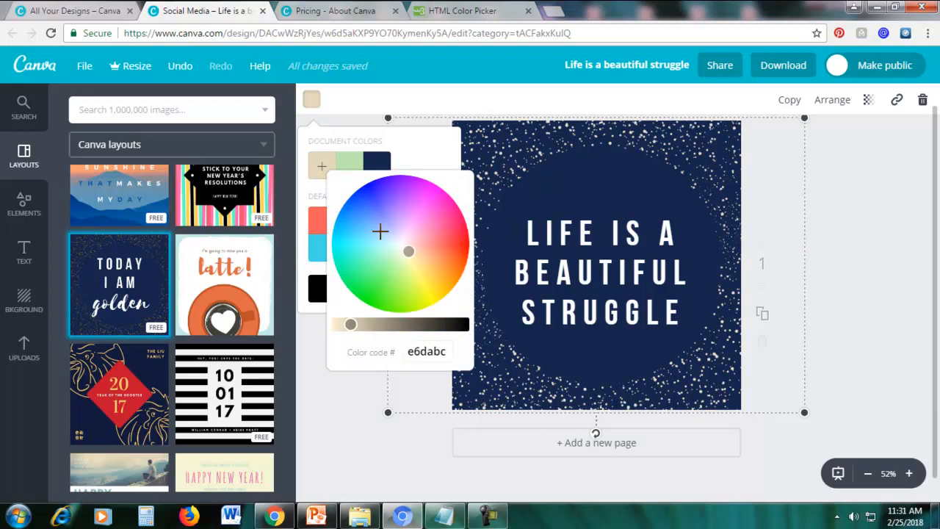
left_click(381, 232)
left_click_drag(384, 224, 437, 279)
Switch to the W3Schools colour picker, choose the light cyan #66ffff and highlight its hex code.
left_click(455, 11)
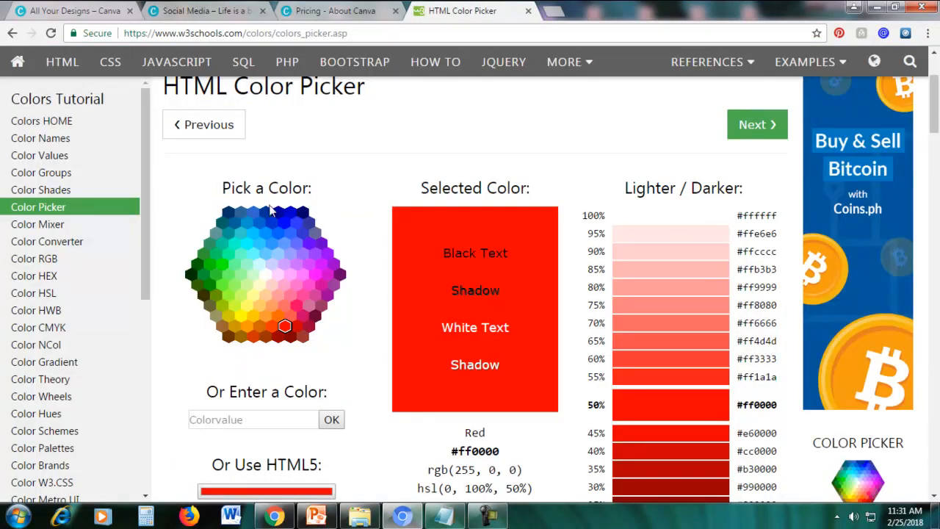
left_click(253, 255)
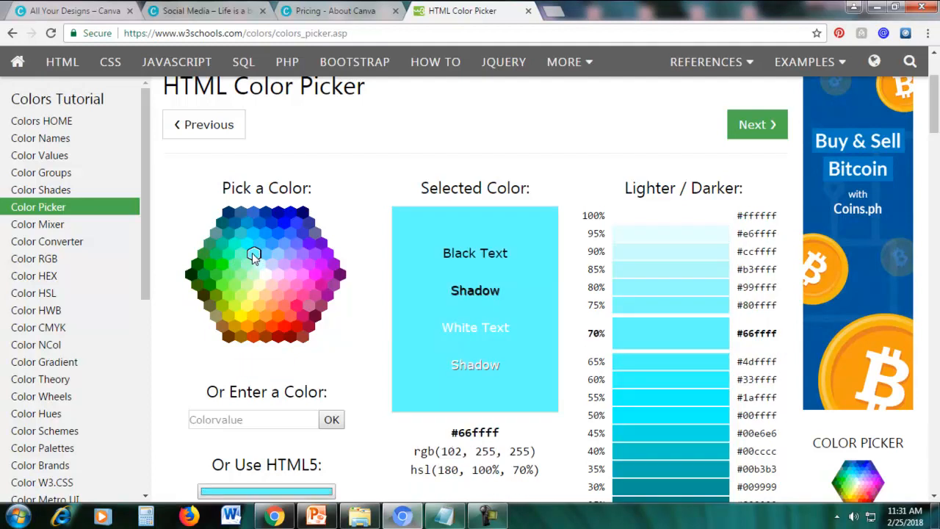
scroll(312, 275, "down", 1)
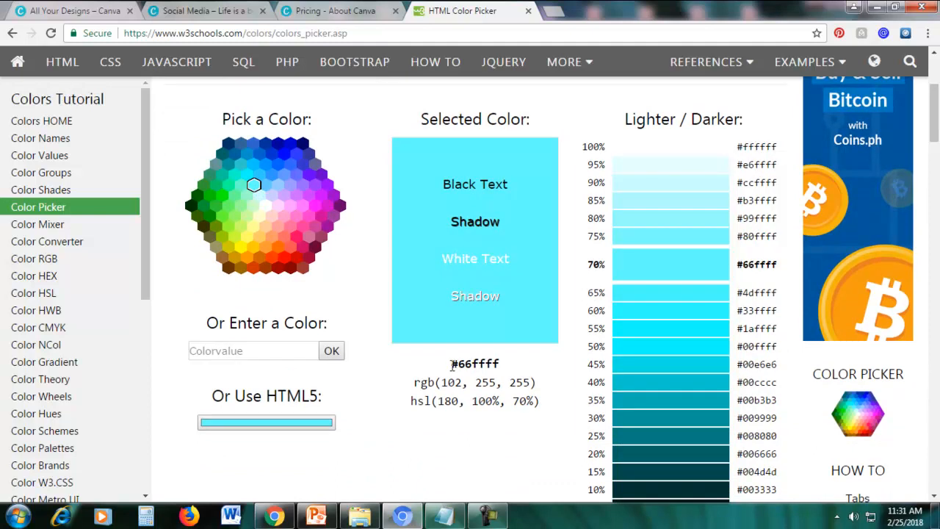
left_click_drag(462, 366, 496, 366)
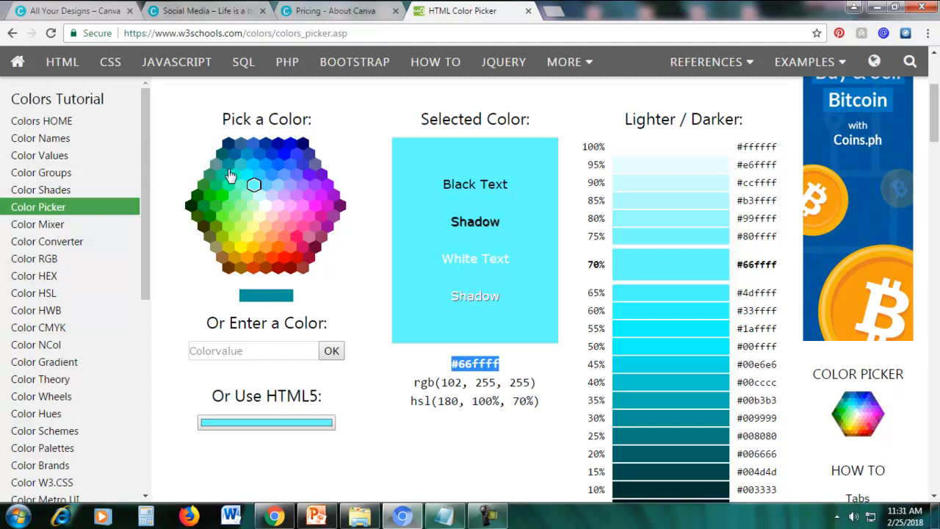
left_click(395, 332)
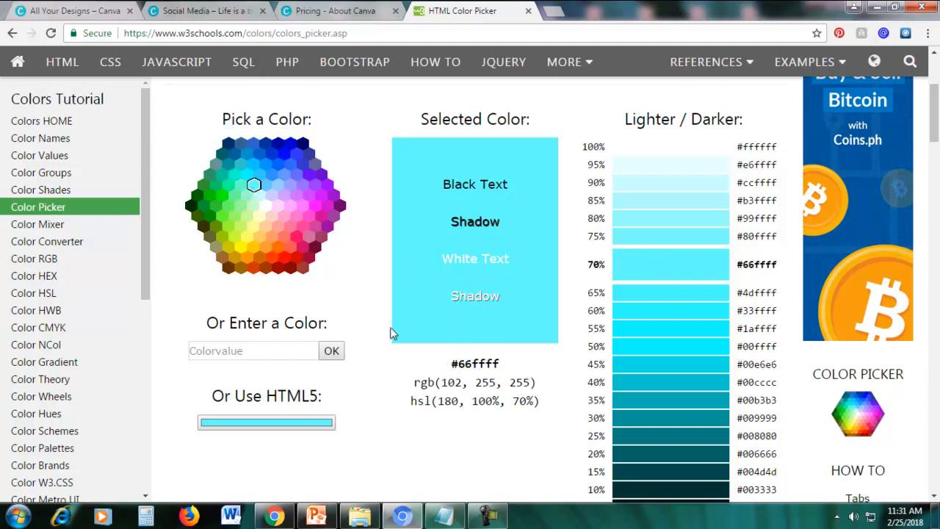
Try light blue #99ccff in the colour chart, then reselect cyan #66ffff and copy its hex code.
left_click(278, 186)
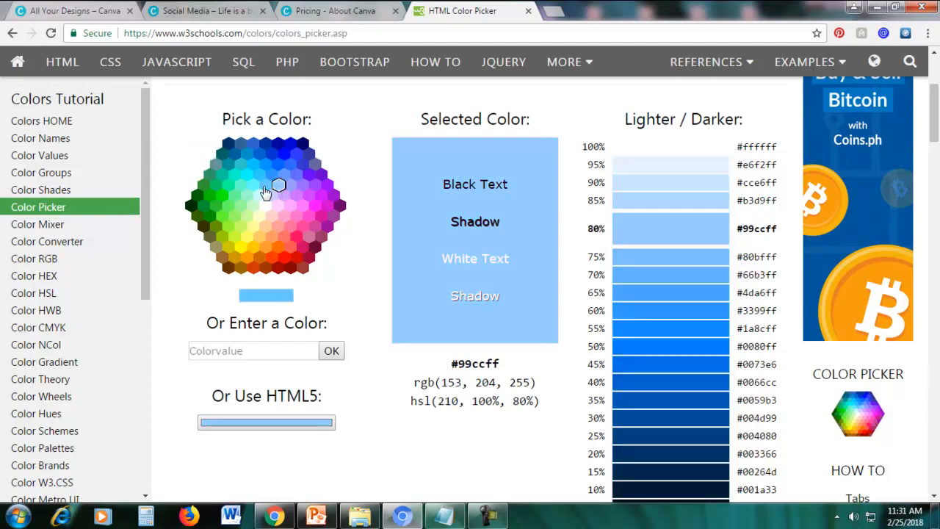
left_click(256, 189)
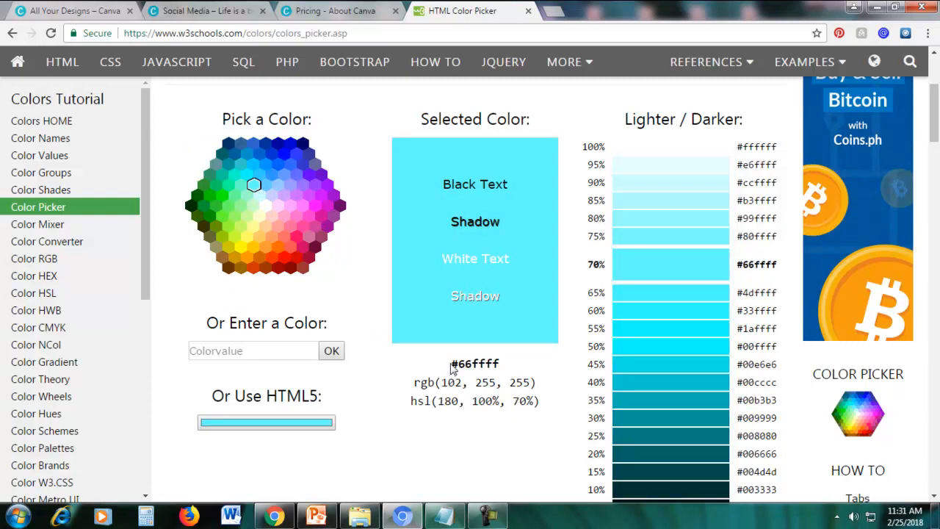
left_click_drag(461, 365, 503, 364)
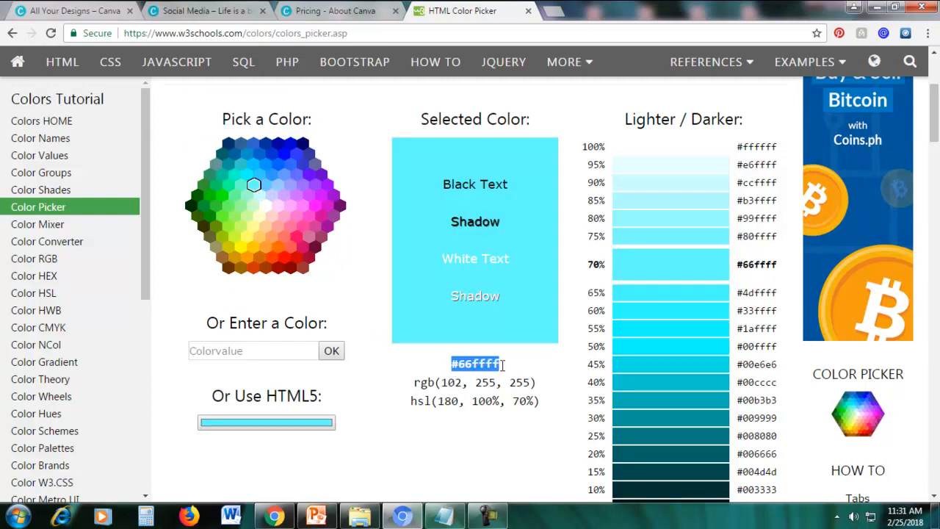
right_click(485, 369)
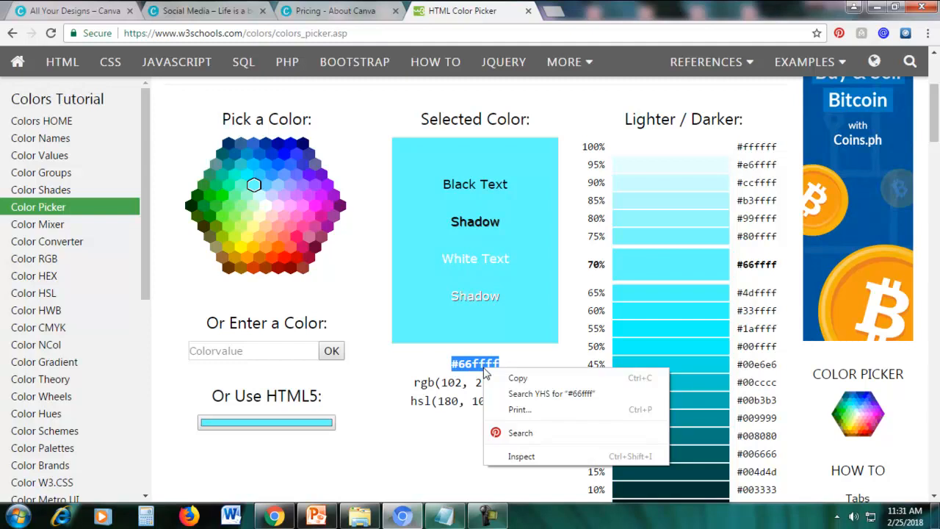
left_click(496, 378)
Switch back to the Canva design and replace the speckle graphic's colour code with the copied 66ffff.
left_click(210, 8)
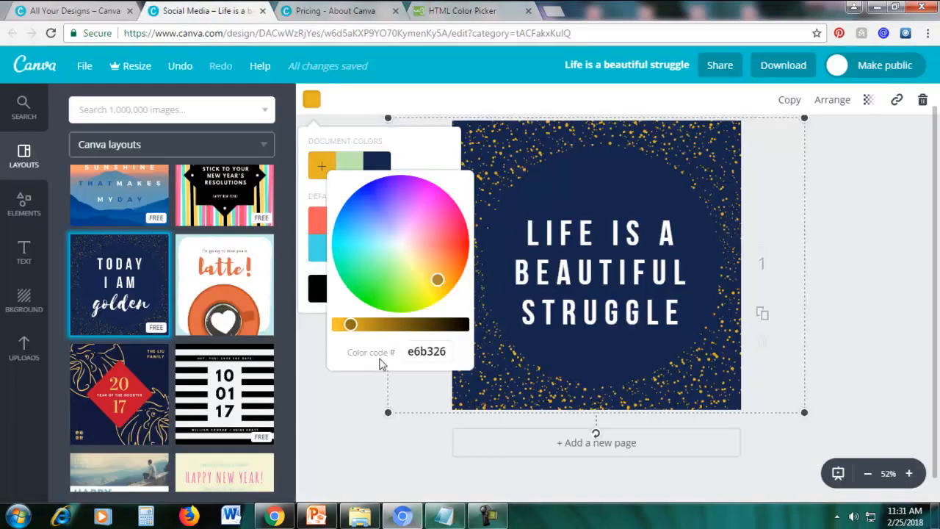
left_click_drag(404, 351, 467, 351)
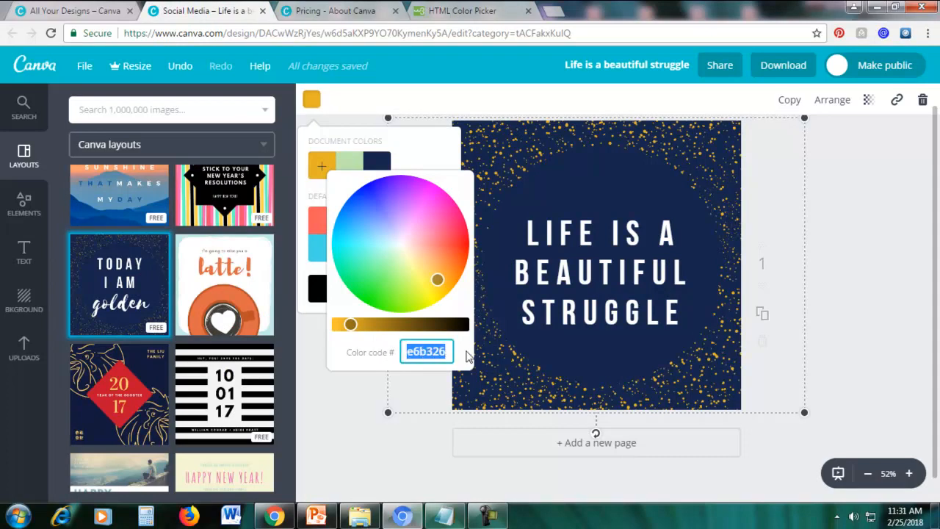
key("ctrl+v")
key("Return")
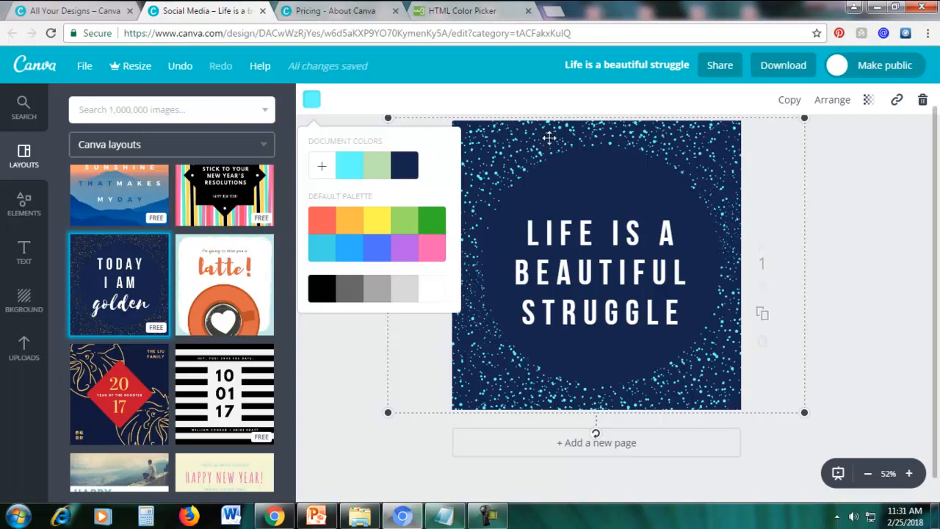
Switch to the W3Schools colour picker, choose the hot pink #ff0066 and copy its hex code.
left_click(474, 9)
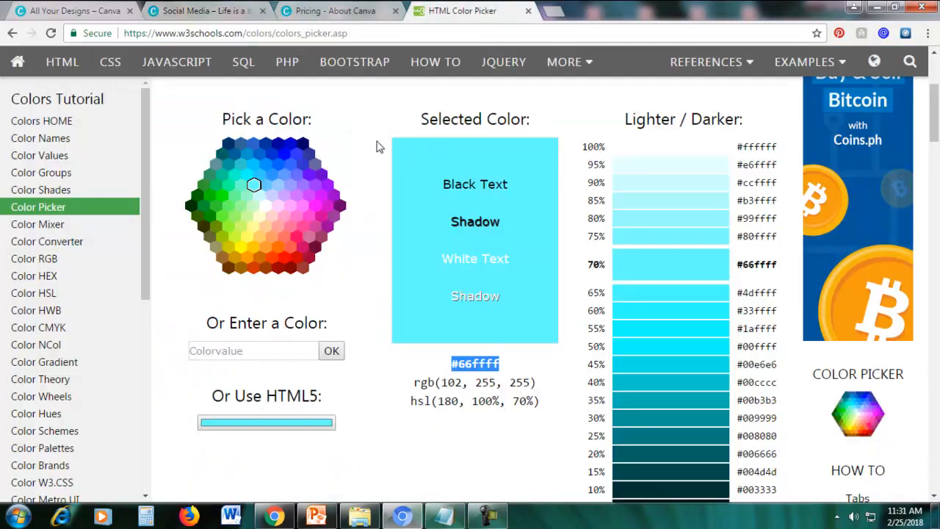
left_click(298, 239)
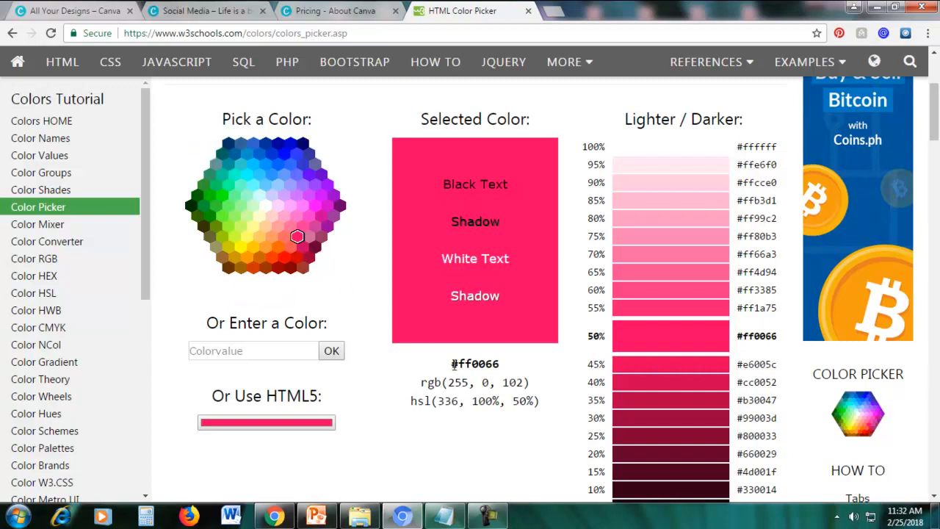
left_click_drag(453, 364, 519, 365)
right_click(486, 365)
left_click(514, 380)
Switch back to the Canva design and recolour the speckle graphic with the copied code ff0066.
left_click(234, 20)
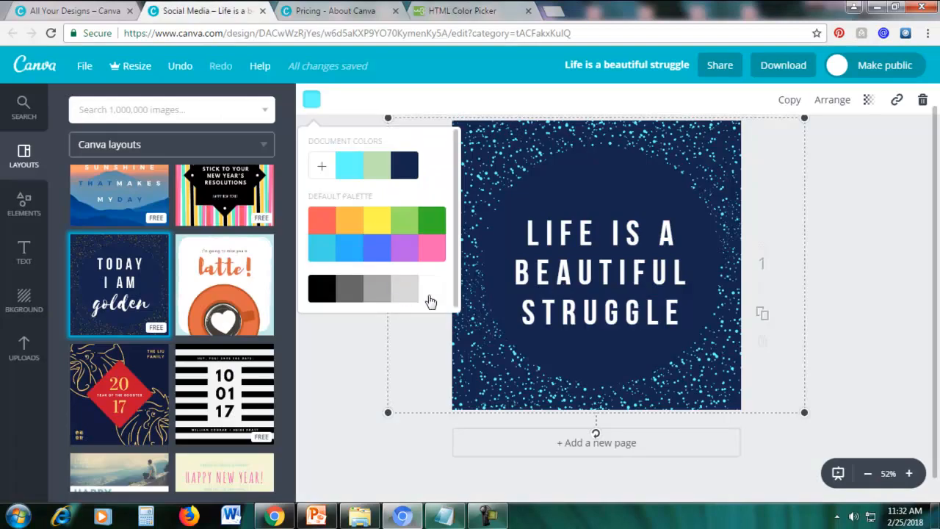
left_click(322, 170)
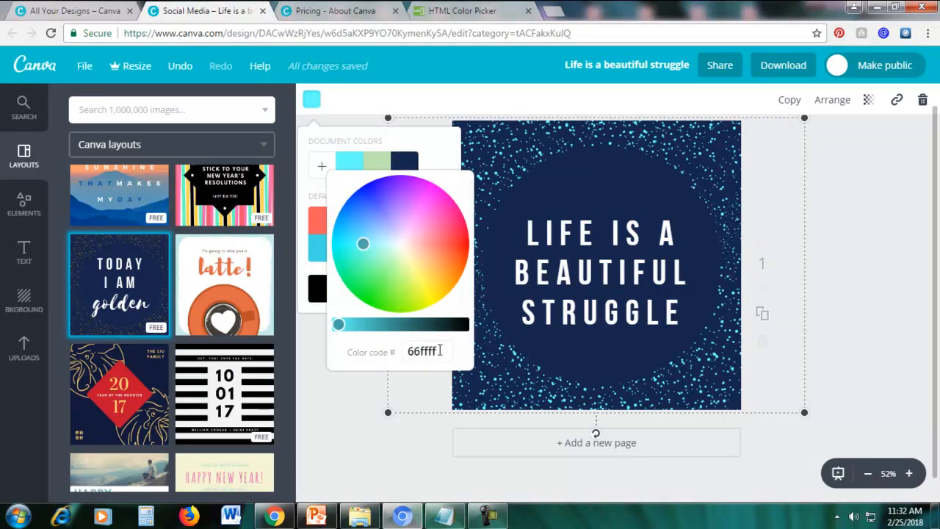
left_click_drag(438, 352, 401, 352)
key("ctrl+v")
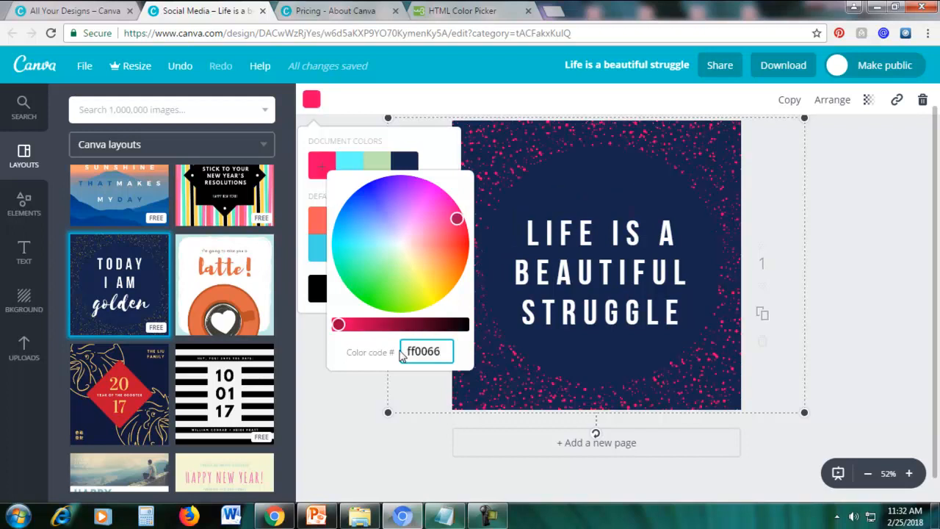
key("Return")
left_click(332, 399)
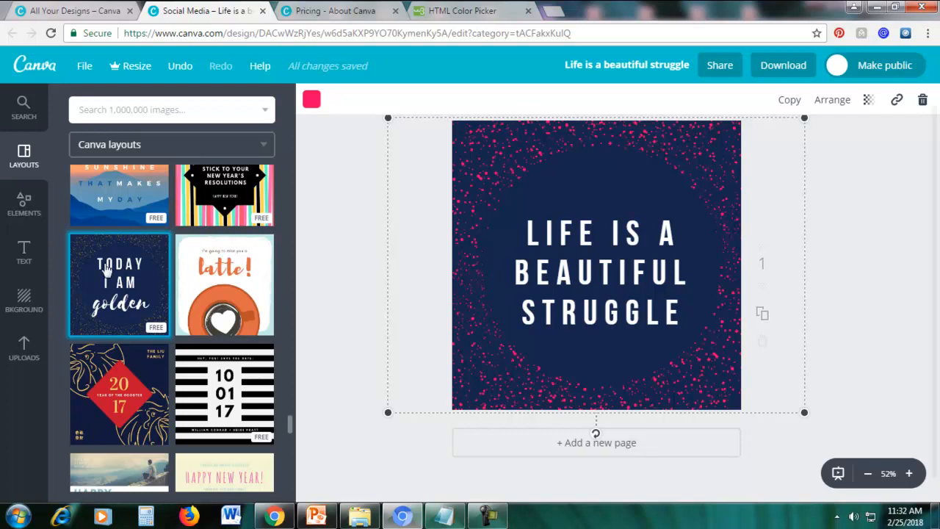
Try green, blue, pink and purple from the default palette as the page background colour.
left_click(22, 307)
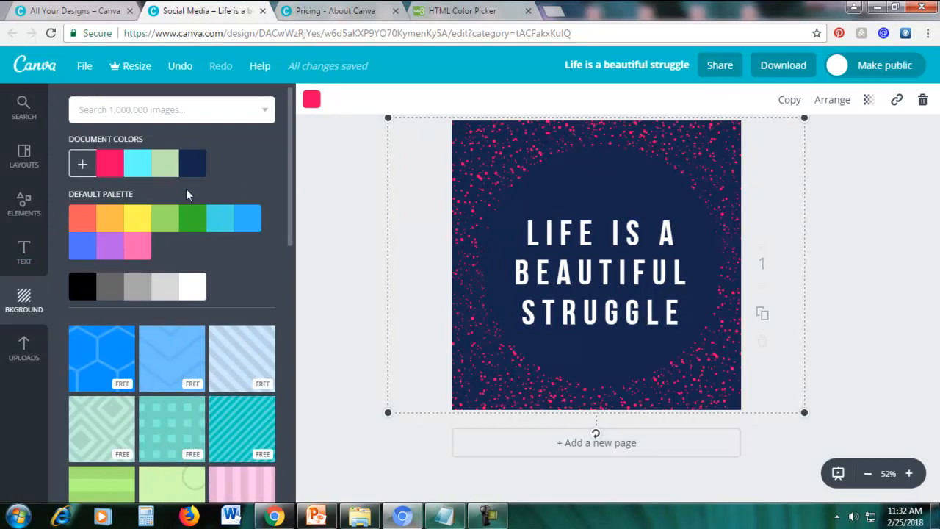
left_click(195, 220)
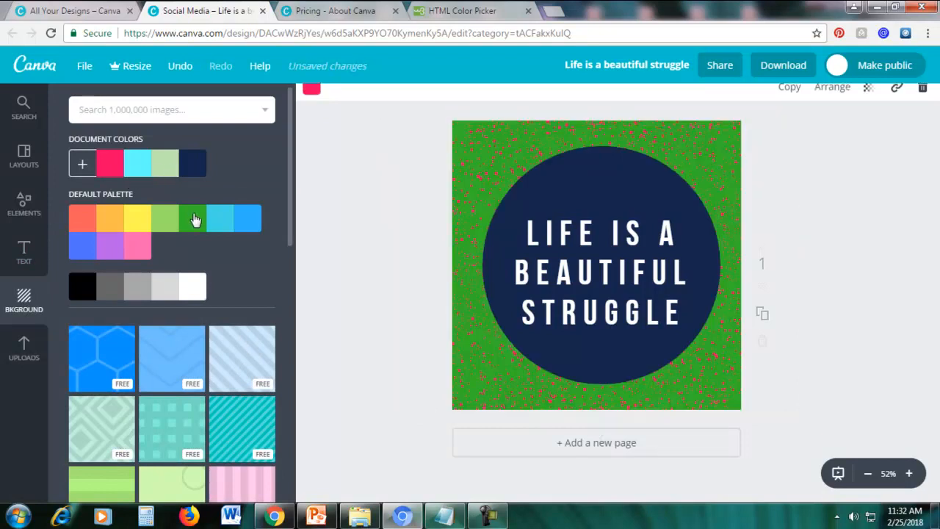
left_click(250, 220)
left_click(128, 251)
left_click(110, 252)
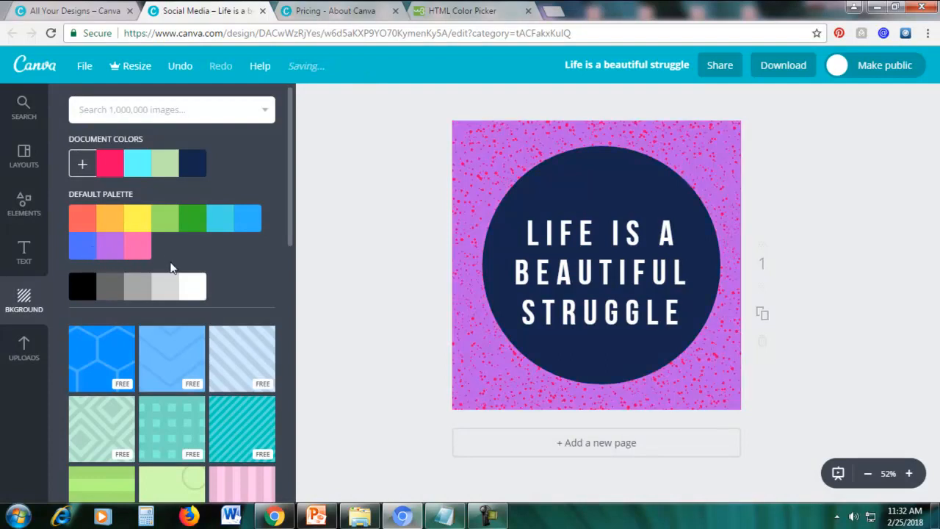
Try the free blue hexagon, blue chevron and light blue diagonal stripe patterns as the page background.
scroll(210, 289, "down", 2)
scroll(208, 290, "up", 1)
scroll(210, 294, "down", 3)
scroll(147, 288, "up", 2)
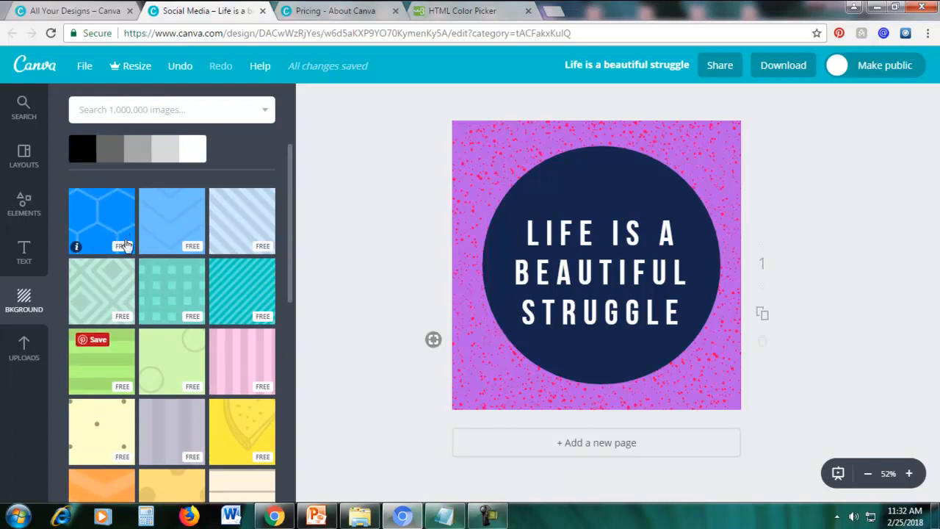
scroll(154, 252, "up", 1)
scroll(154, 253, "up", 1)
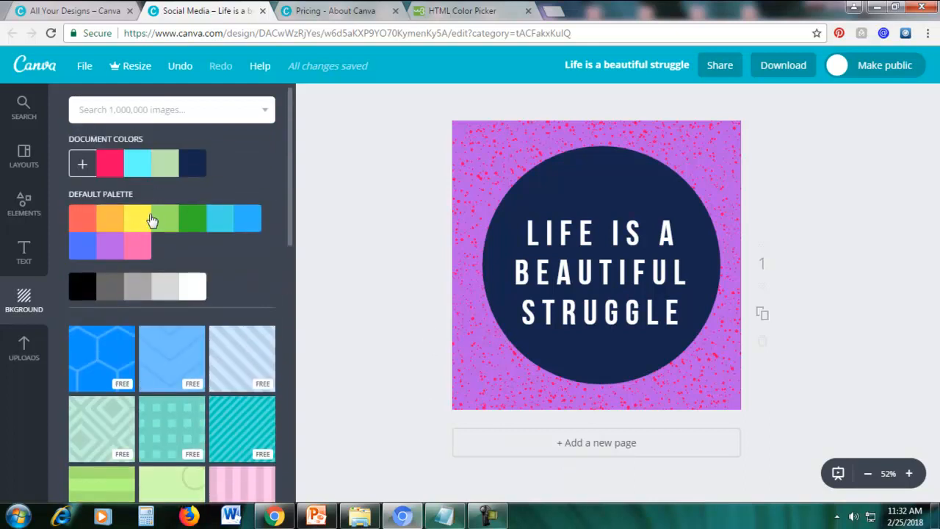
scroll(193, 273, "down", 2)
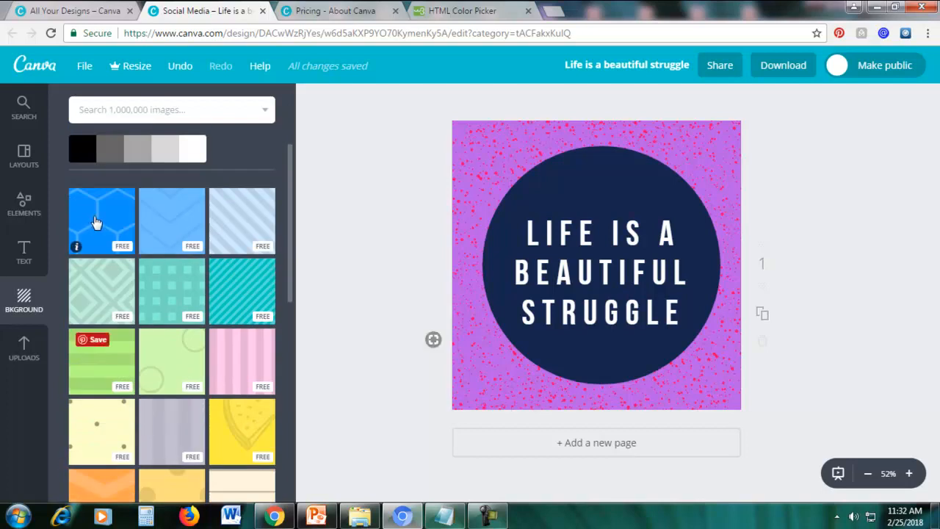
left_click(99, 222)
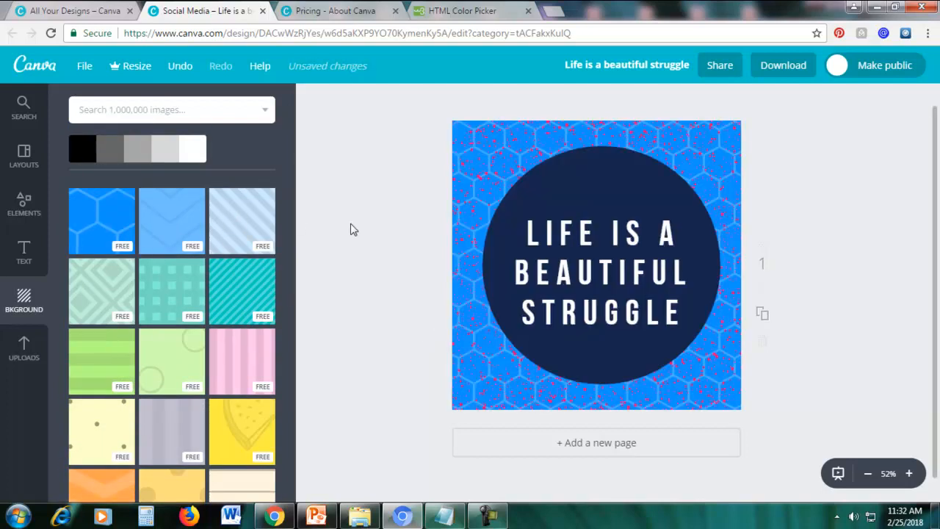
left_click(180, 227)
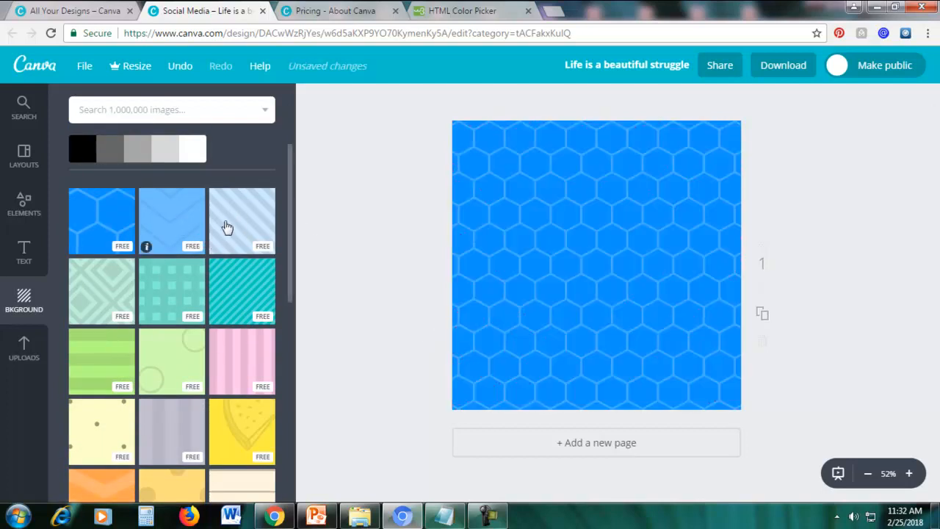
left_click(235, 226)
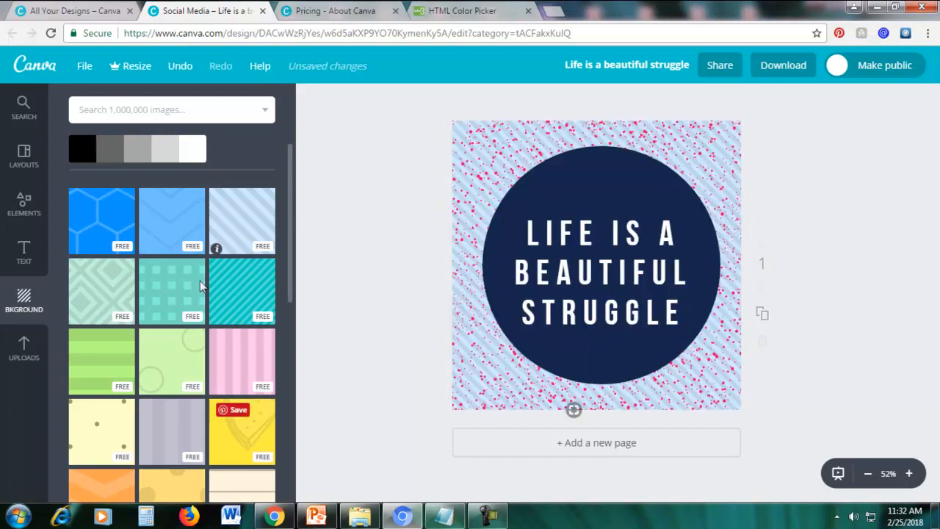
Browse the free background patterns and try the hot pink pattern, followed by the light pink one, as the page background.
scroll(106, 335, "down", 1)
scroll(106, 334, "down", 3)
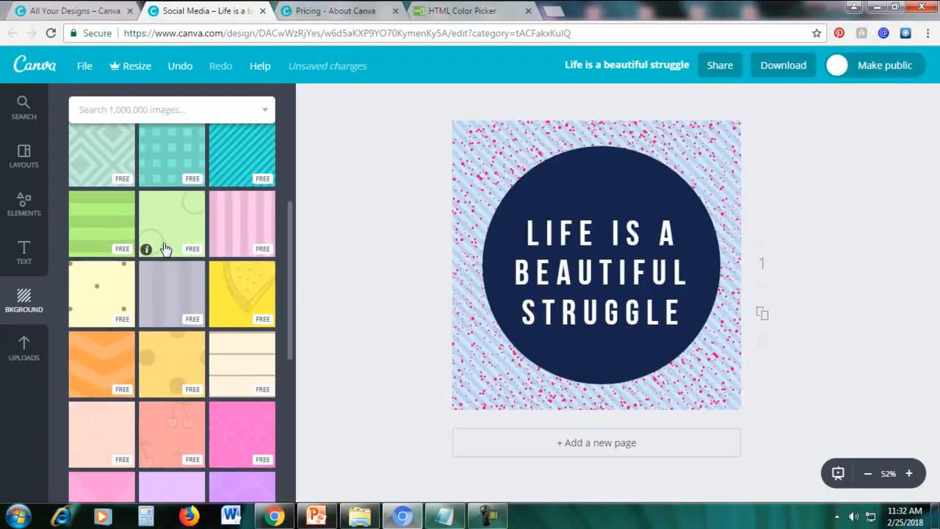
scroll(187, 360, "down", 10)
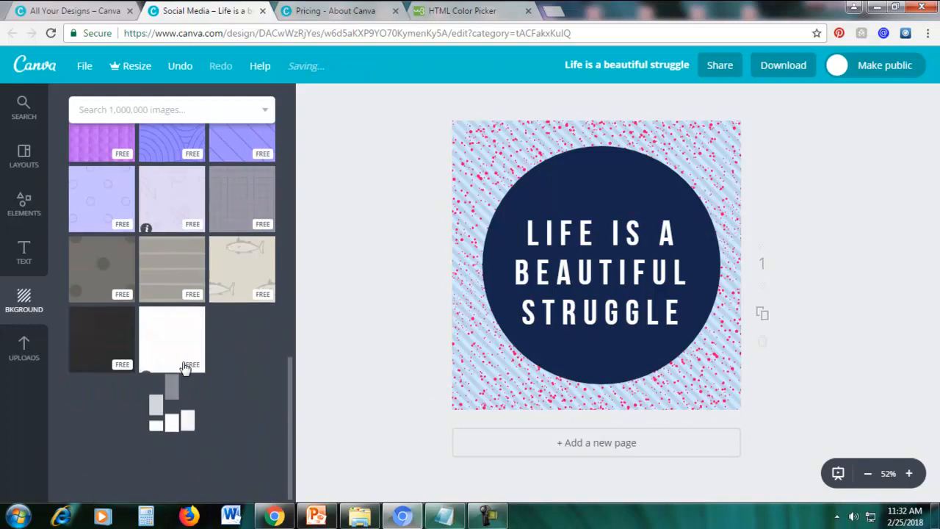
scroll(206, 345, "down", 3)
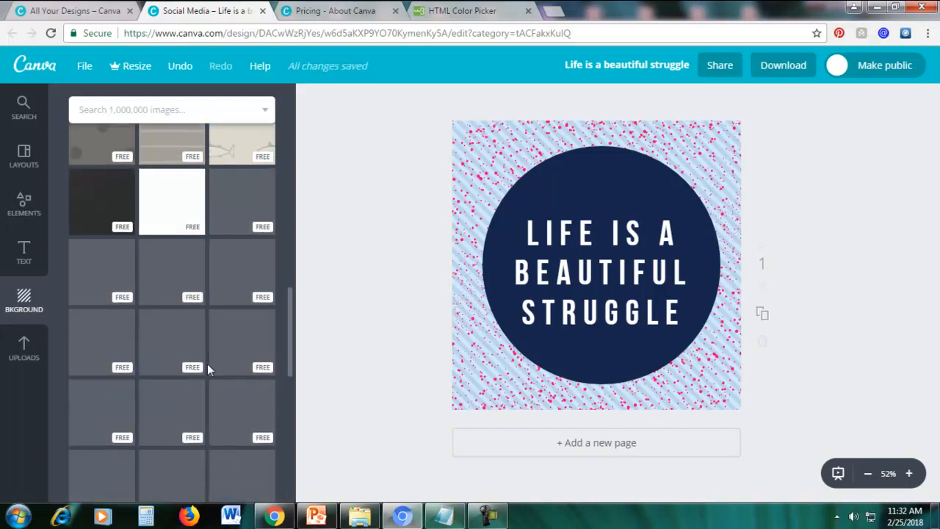
scroll(176, 307, "up", 3)
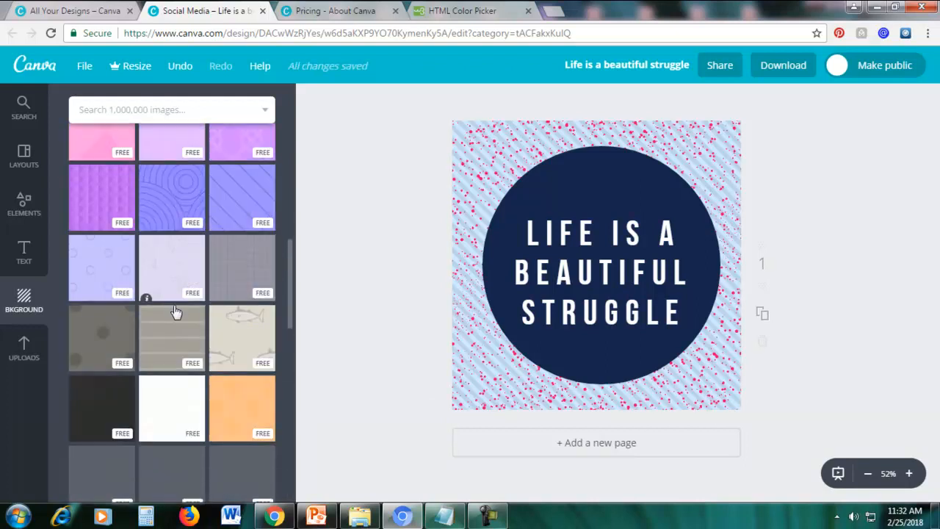
scroll(174, 313, "down", 2)
scroll(174, 326, "down", 1)
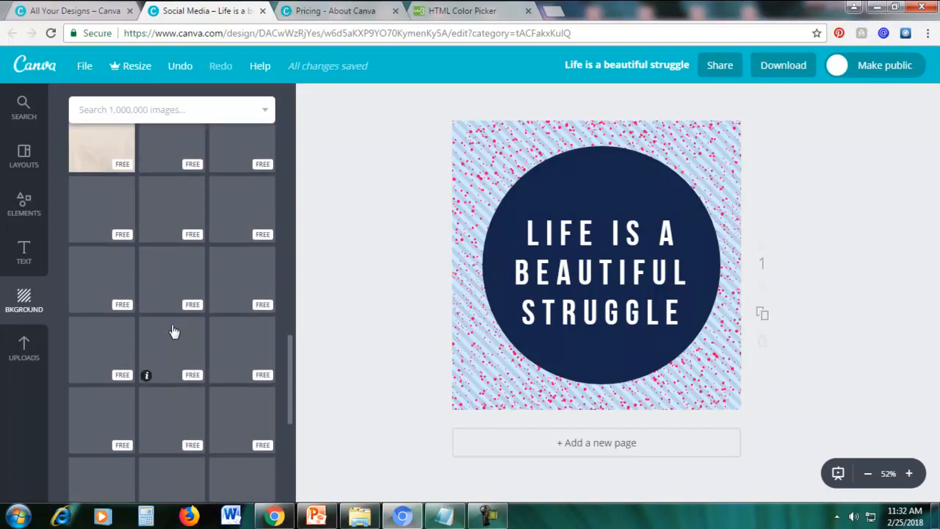
scroll(161, 339, "down", 4)
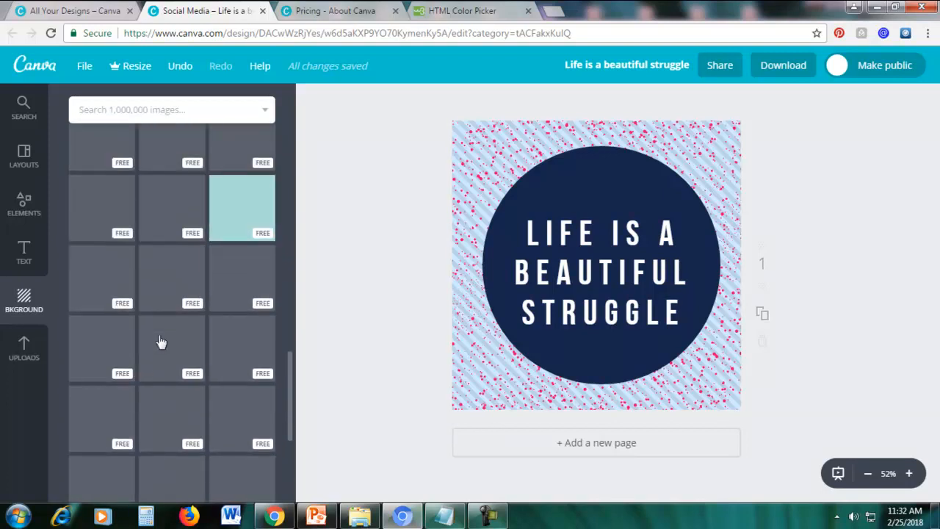
scroll(160, 342, "up", 2)
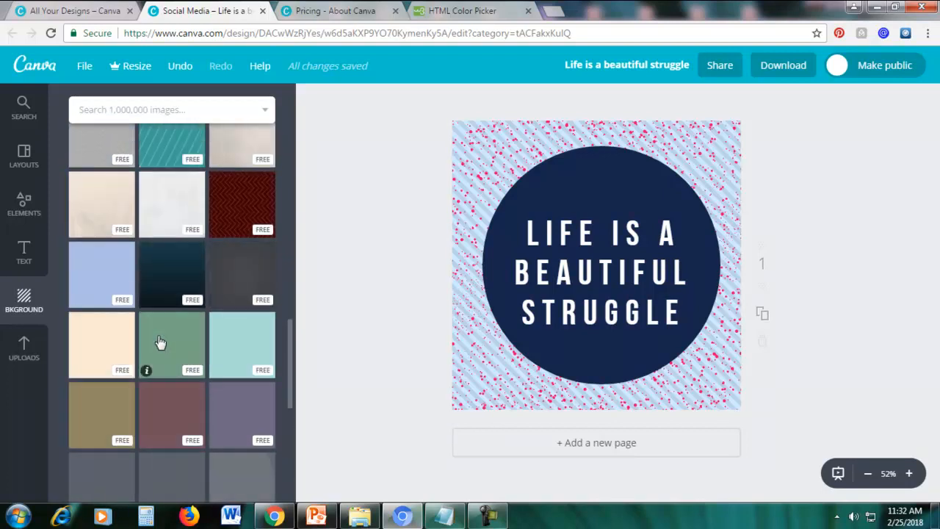
scroll(160, 343, "down", 3)
scroll(157, 342, "up", 10)
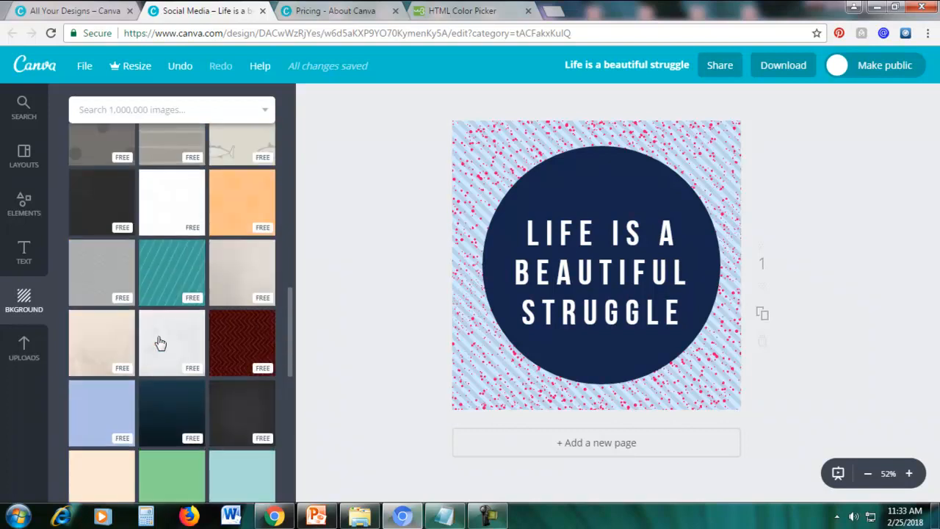
left_click(243, 273)
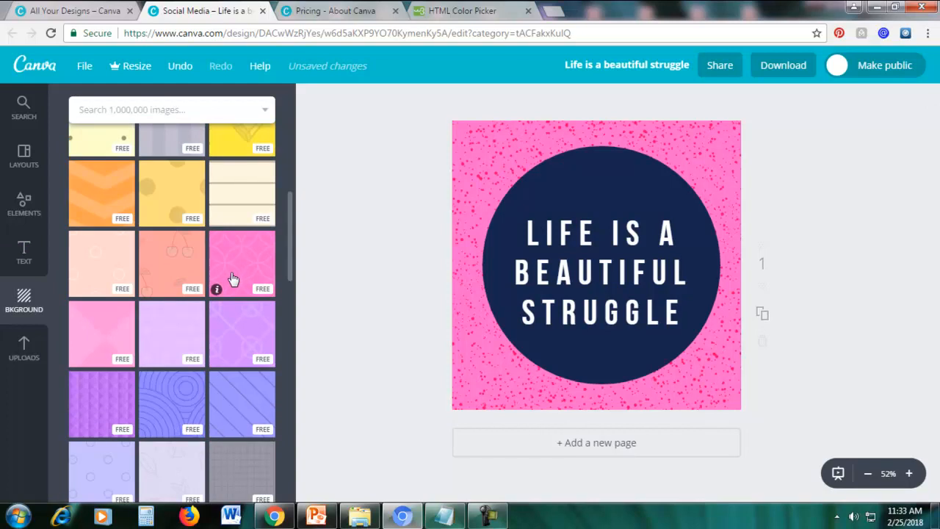
left_click(97, 332)
scroll(242, 266, "up", 5)
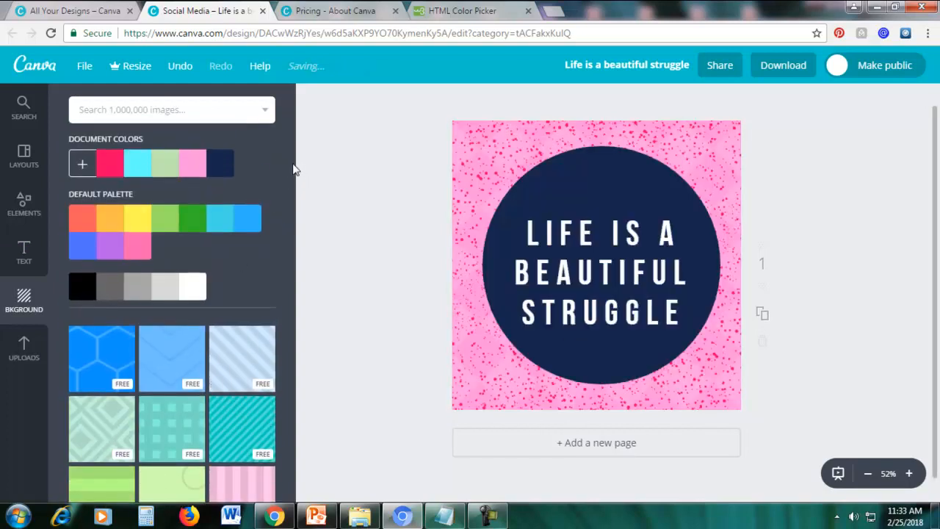
Try the $1 USD purple flower photo as the page background and inspect its watermark up close.
left_click_drag(293, 168, 282, 479)
scroll(276, 374, "down", 3)
scroll(260, 345, "up", 4)
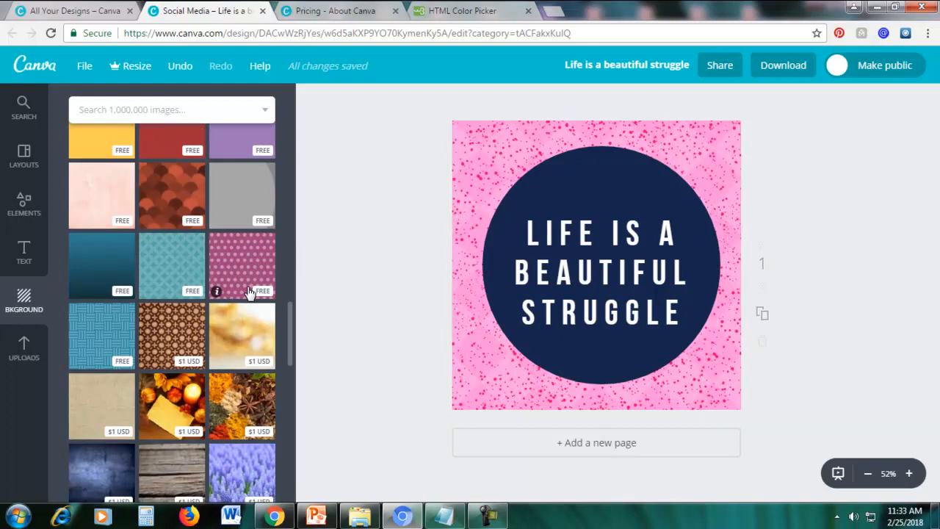
scroll(248, 293, "down", 2)
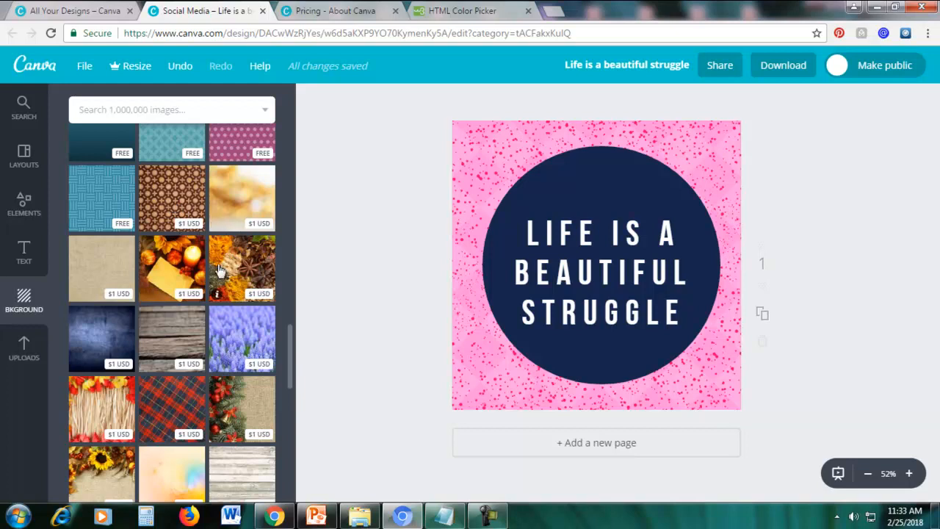
left_click(231, 341)
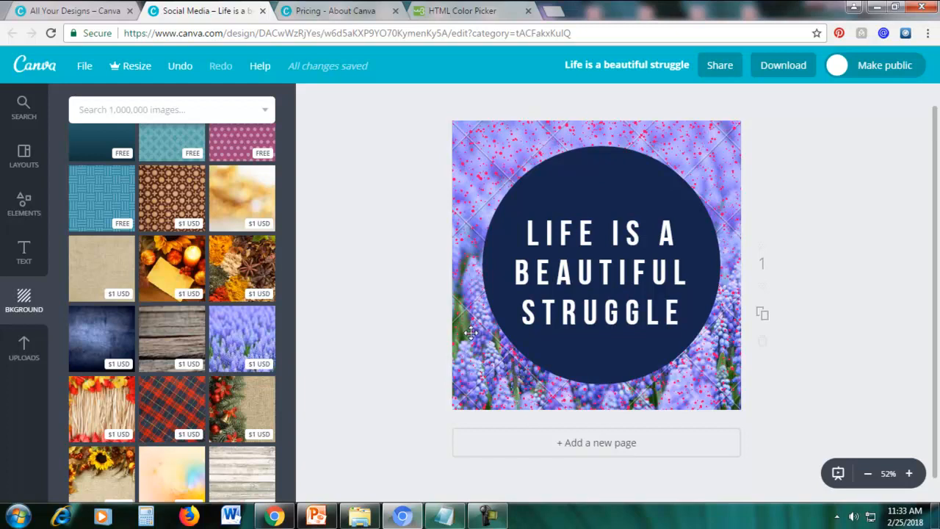
left_click(909, 473)
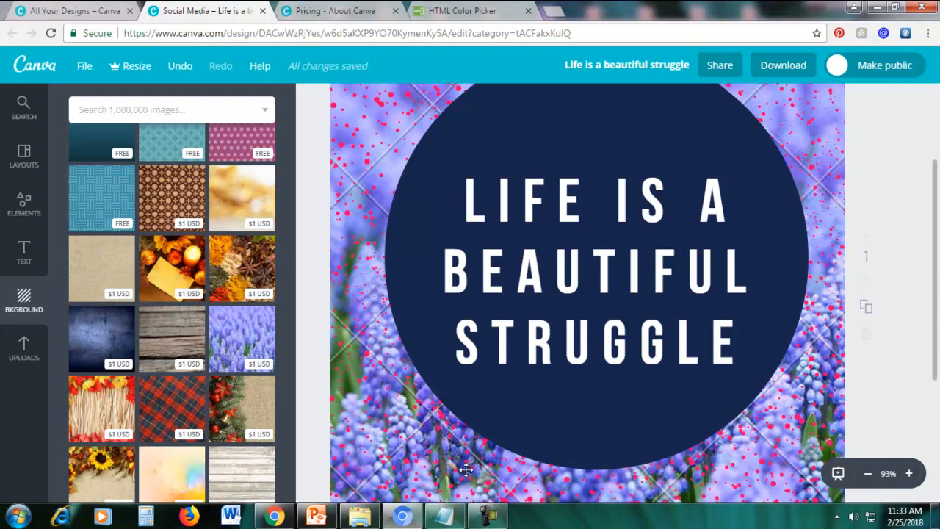
left_click(867, 474)
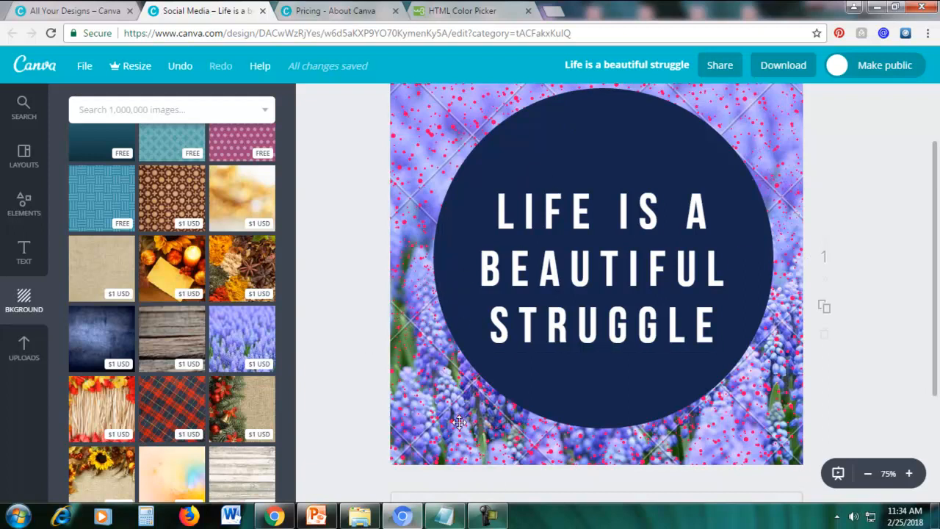
left_click(868, 474)
Replace the page background with the free magenta polka-dot pattern and check the whole design up close.
scroll(246, 279, "up", 3)
left_click(234, 397)
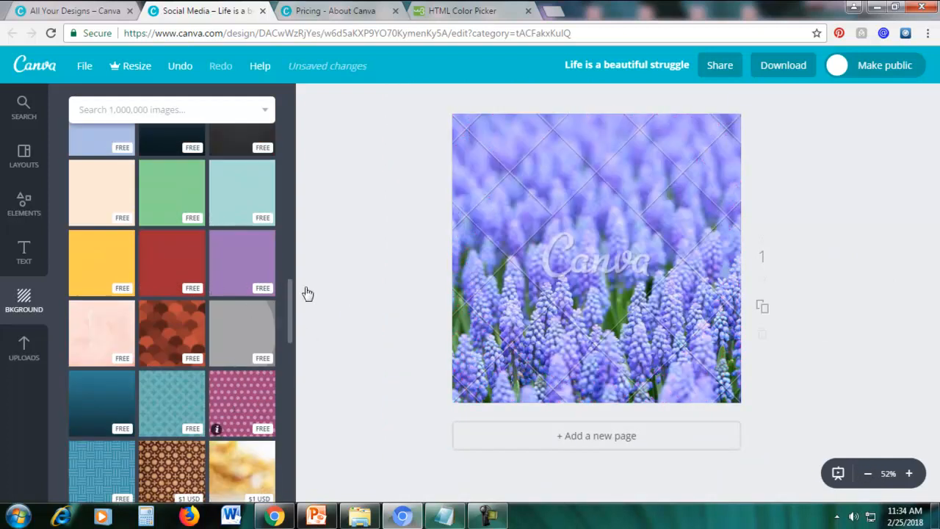
left_click(909, 473)
scroll(911, 253, "up", 2)
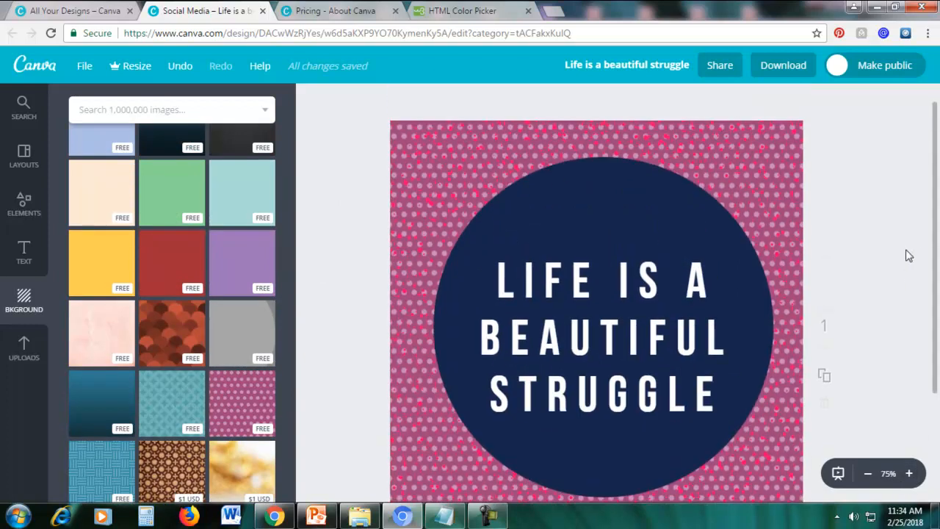
scroll(908, 318, "down", 3)
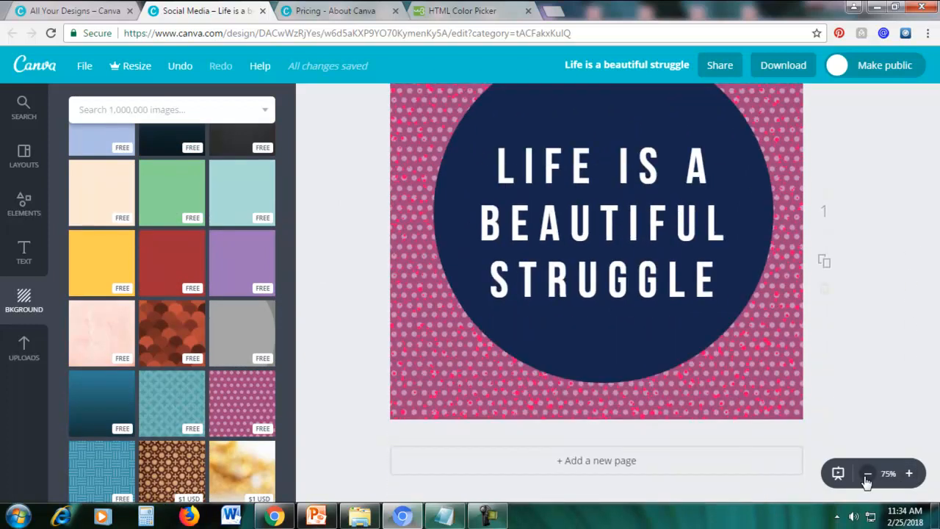
left_click(868, 474)
scroll(865, 361, "up", 1)
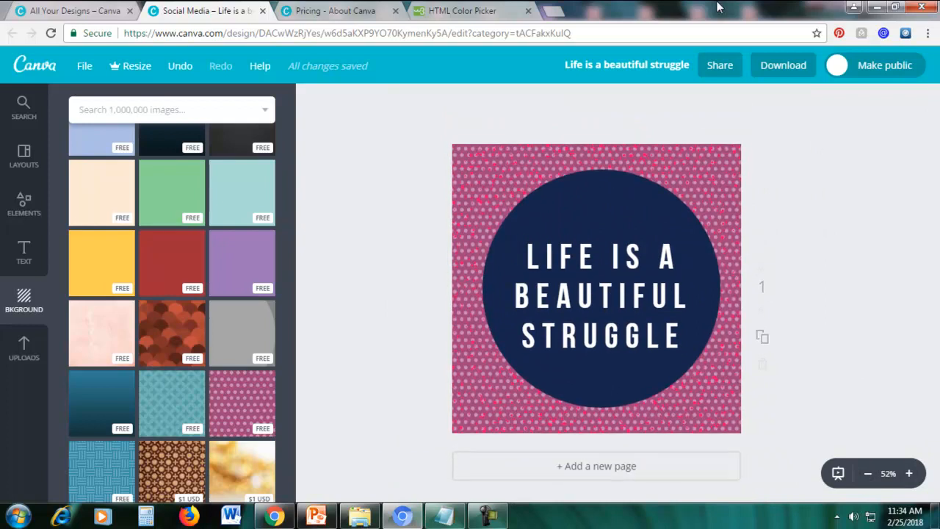
Download the finished design with JPG as the file type.
left_click(775, 68)
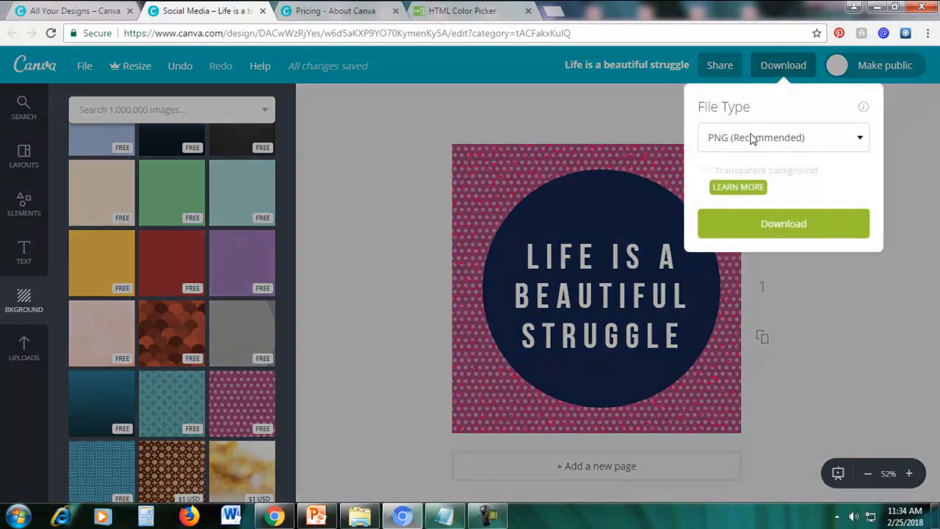
left_click(753, 139)
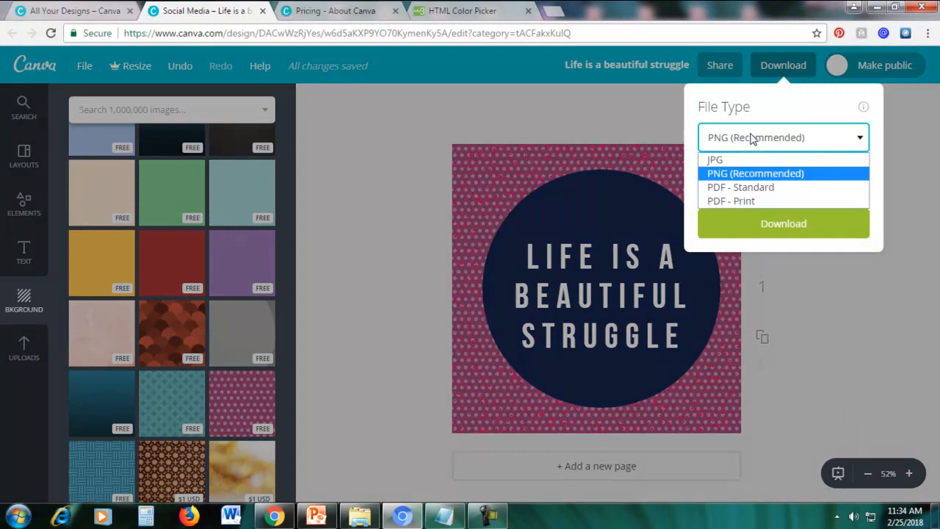
left_click(726, 163)
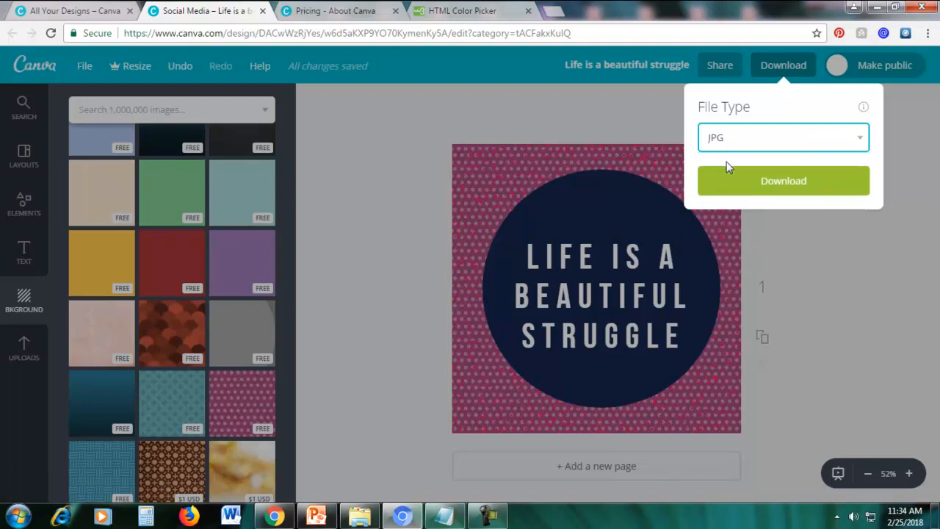
left_click(749, 191)
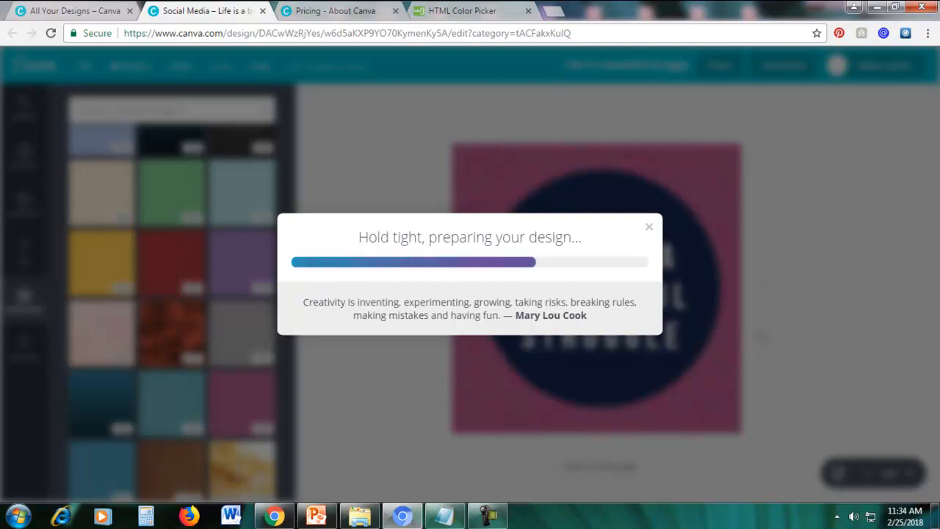
left_click(488, 514)
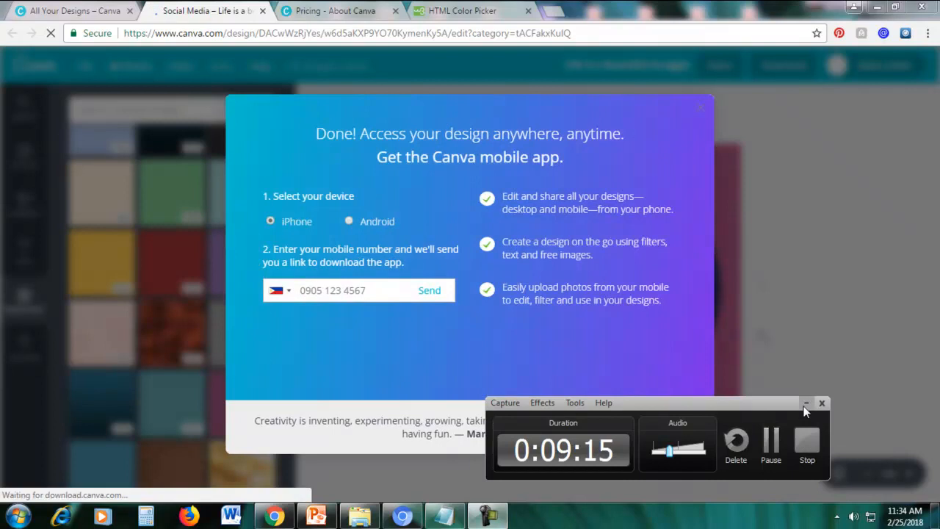
left_click(805, 404)
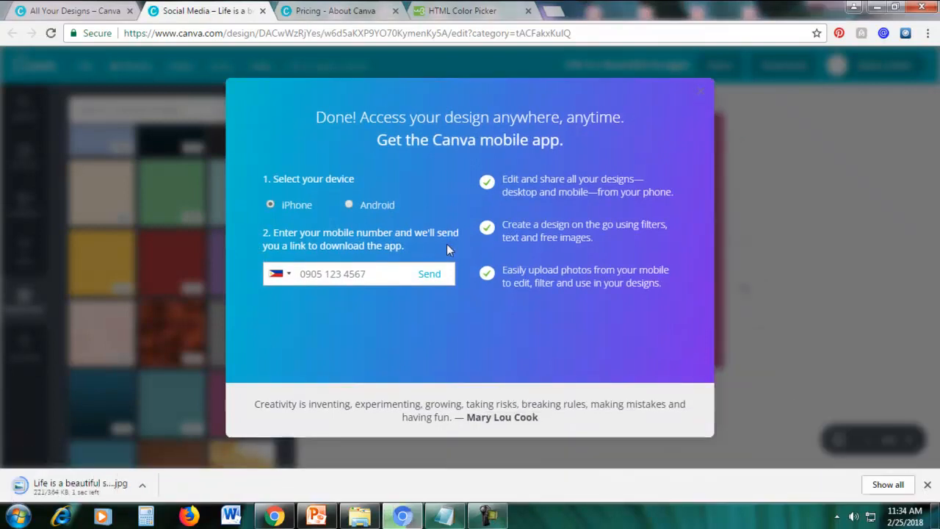
Dismiss the mobile app offer and open the downloaded JPG to view the finished graphic.
left_click(701, 92)
left_click(67, 490)
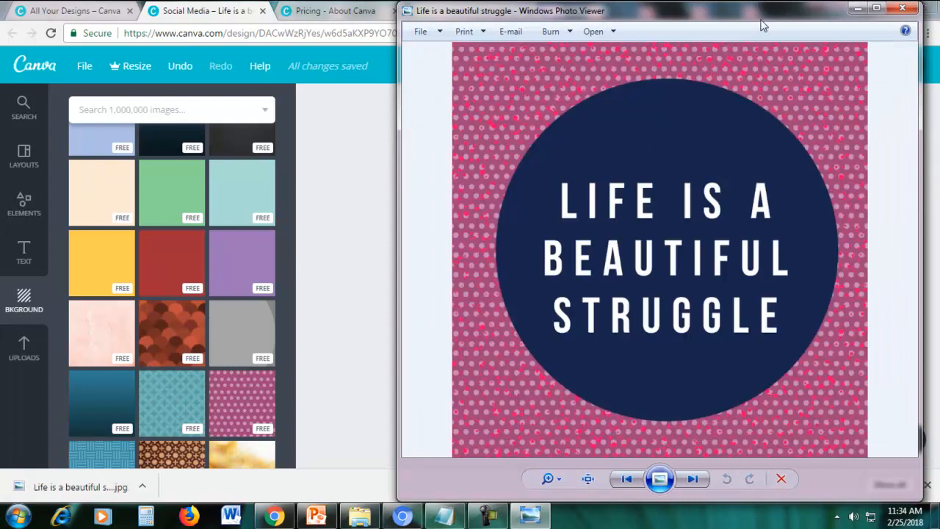
Shift the photo preview window aside and minimize it to return to the Canva design.
left_click_drag(762, 26, 616, 30)
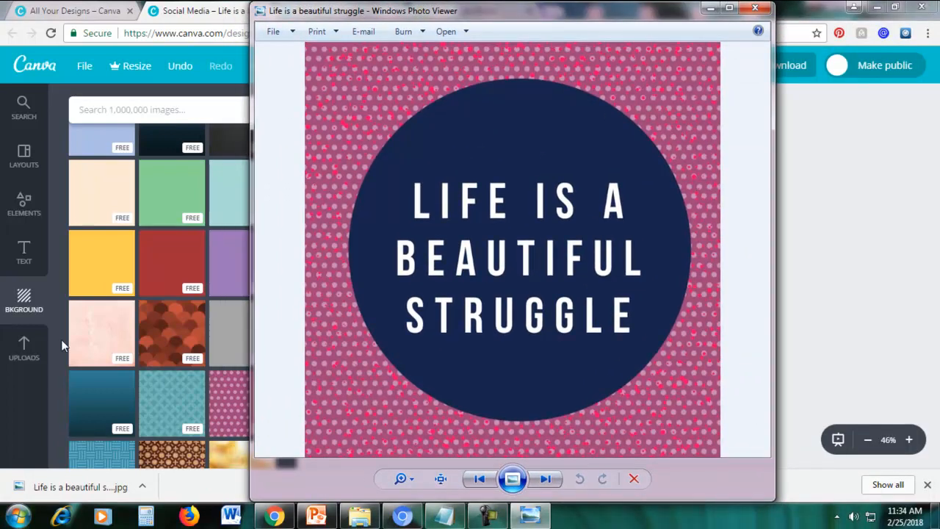
left_click(709, 8)
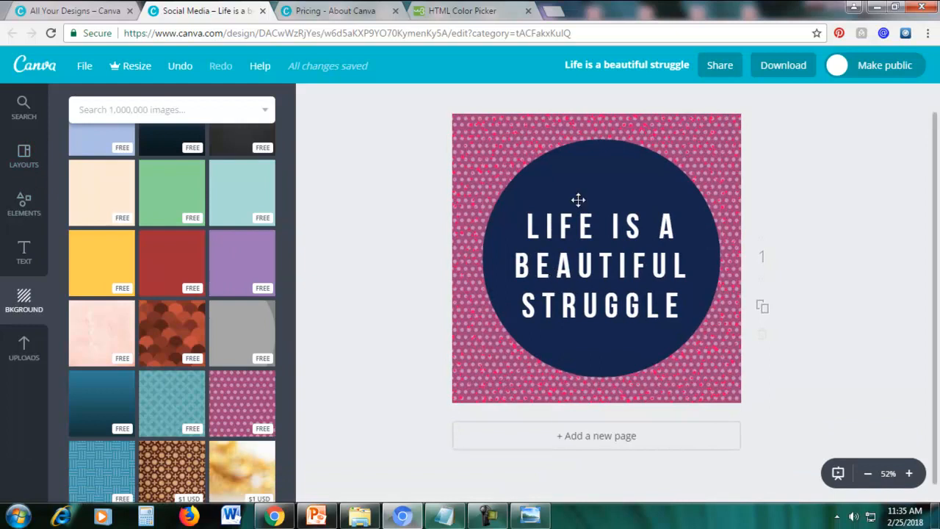
Browse the Canva layouts and replace the page content with the free yellow "Bachelor No More!" layout.
left_click(24, 163)
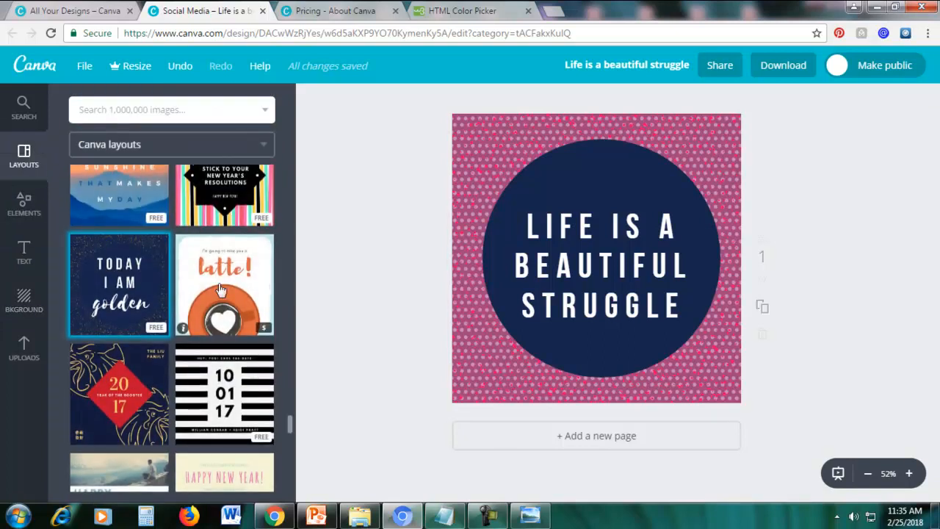
scroll(221, 296, "up", 2)
scroll(221, 296, "up", 8)
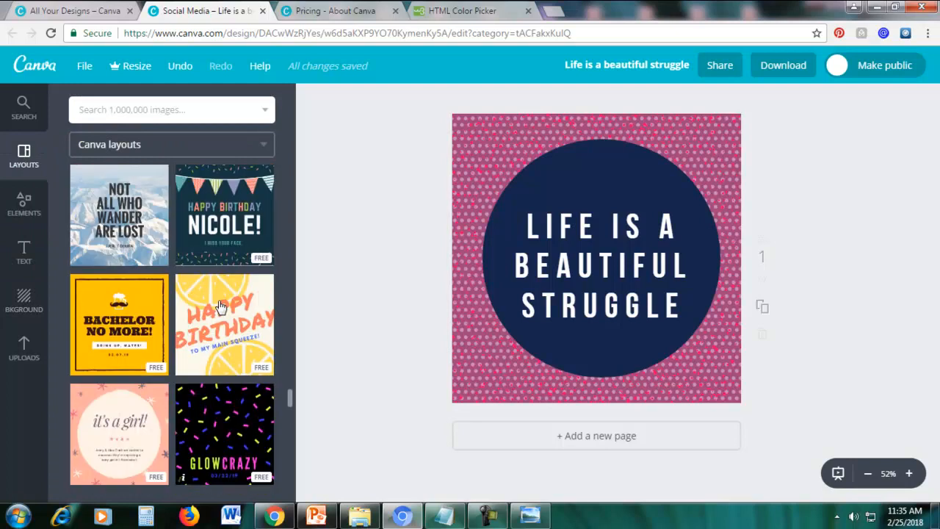
scroll(218, 301, "down", 3)
scroll(218, 302, "up", 2)
scroll(221, 307, "down", 3)
scroll(220, 307, "down", 4)
scroll(221, 307, "up", 8)
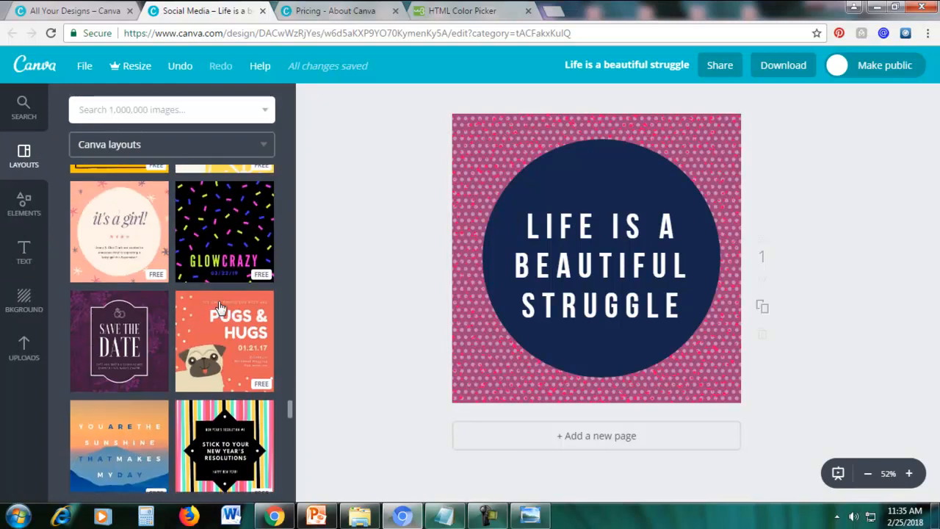
scroll(142, 362, "down", 3)
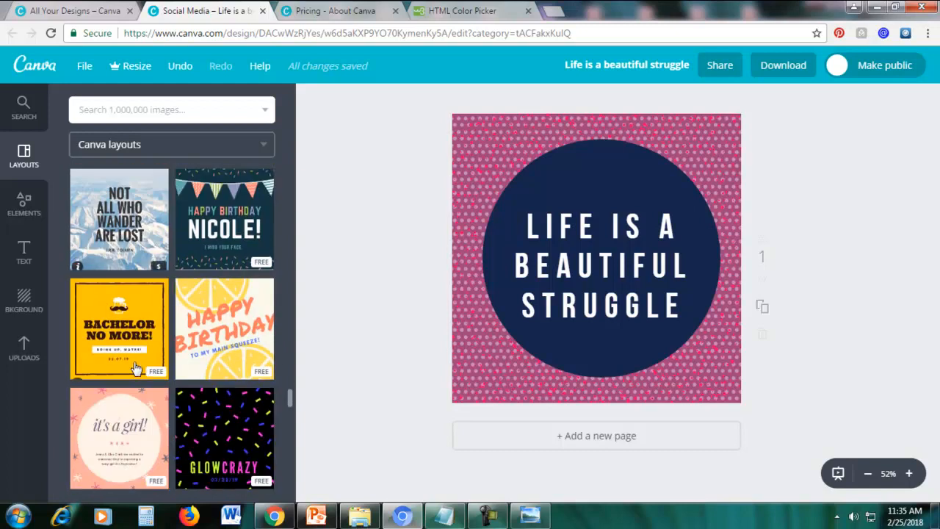
left_click(124, 335)
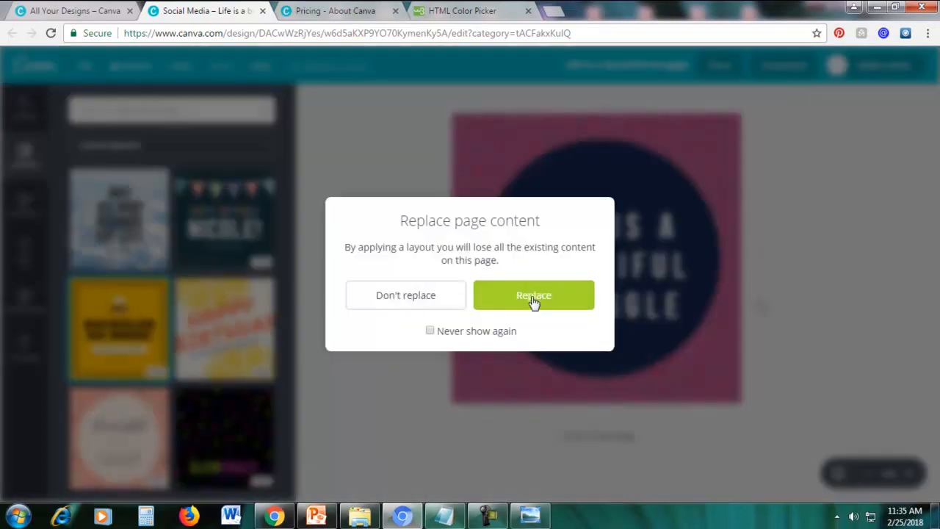
left_click(533, 301)
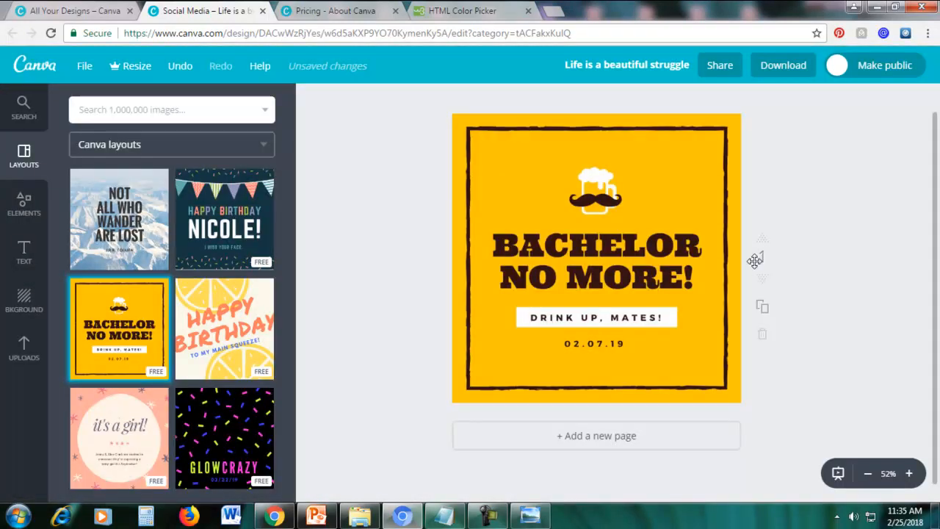